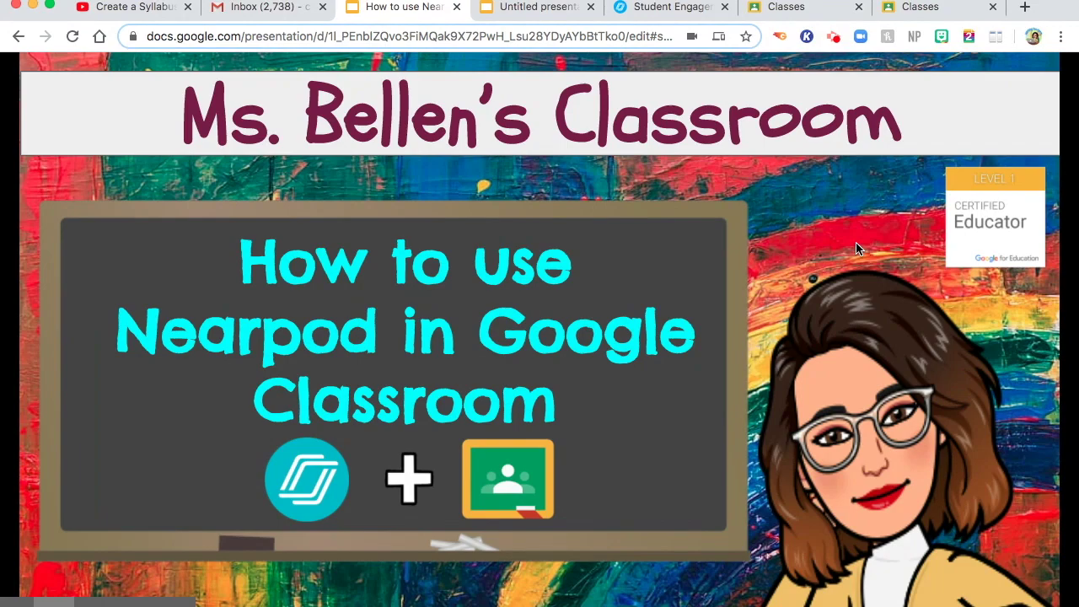
# Step: Switch to the Nearpod website, log in as a teacher with the Google account, and open My Library
pyautogui.click(655, 7)
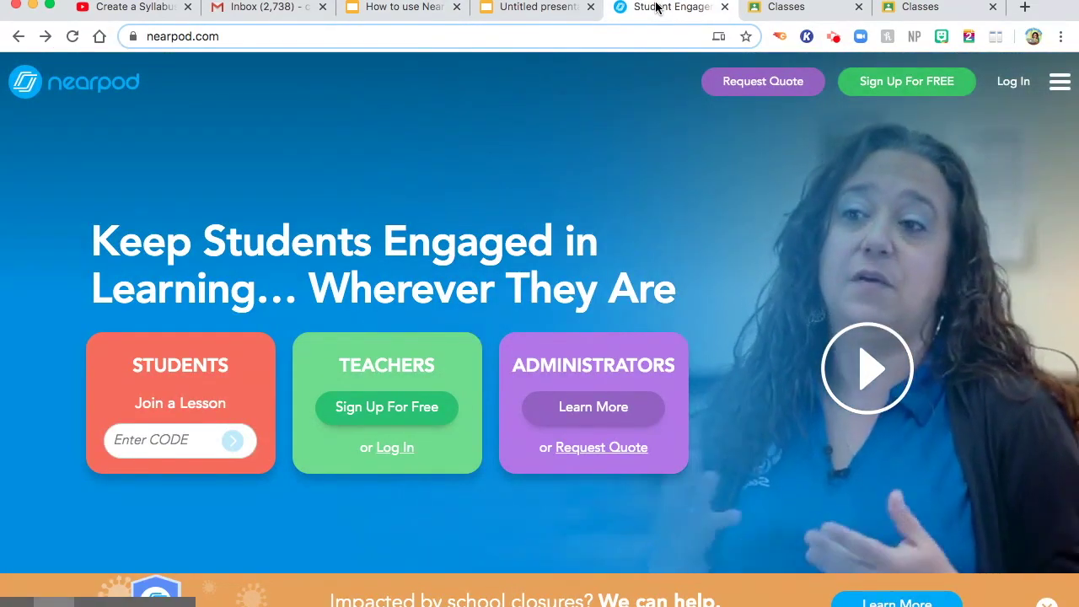
pyautogui.click(1015, 84)
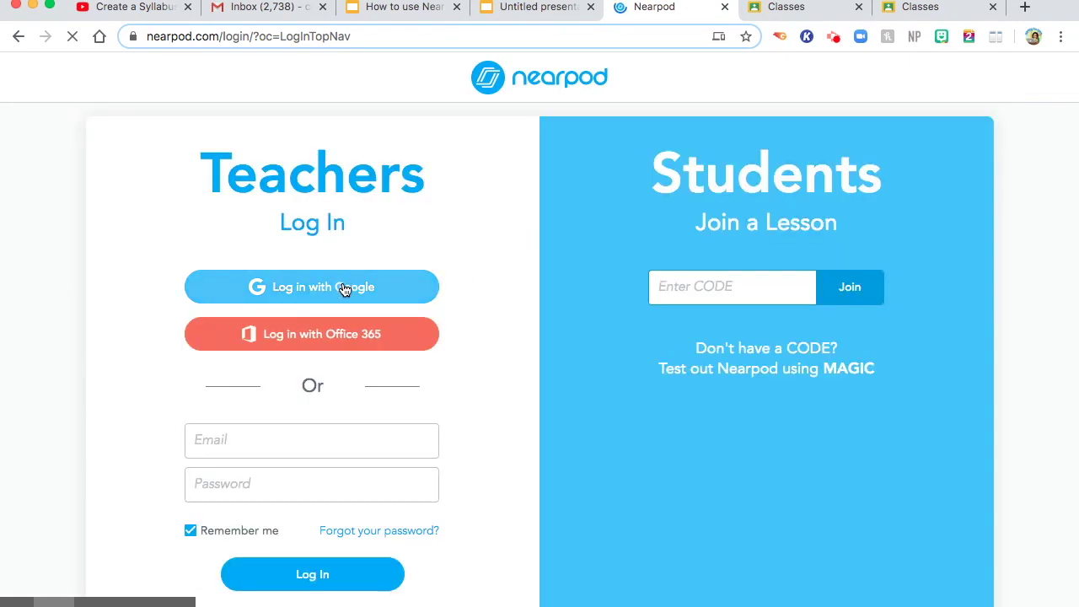
pyautogui.click(343, 289)
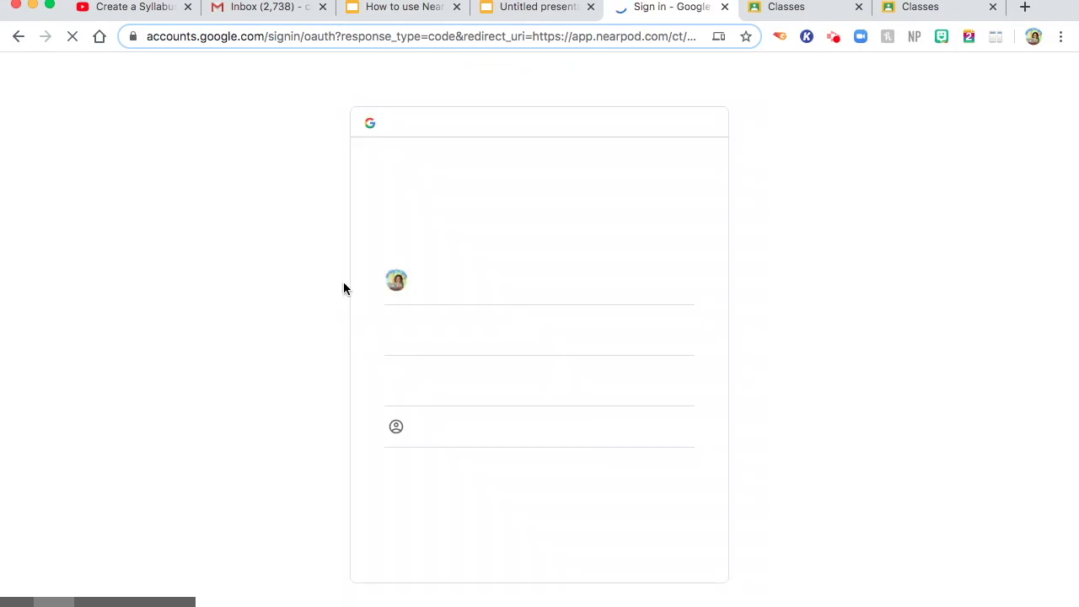
pyautogui.click(456, 286)
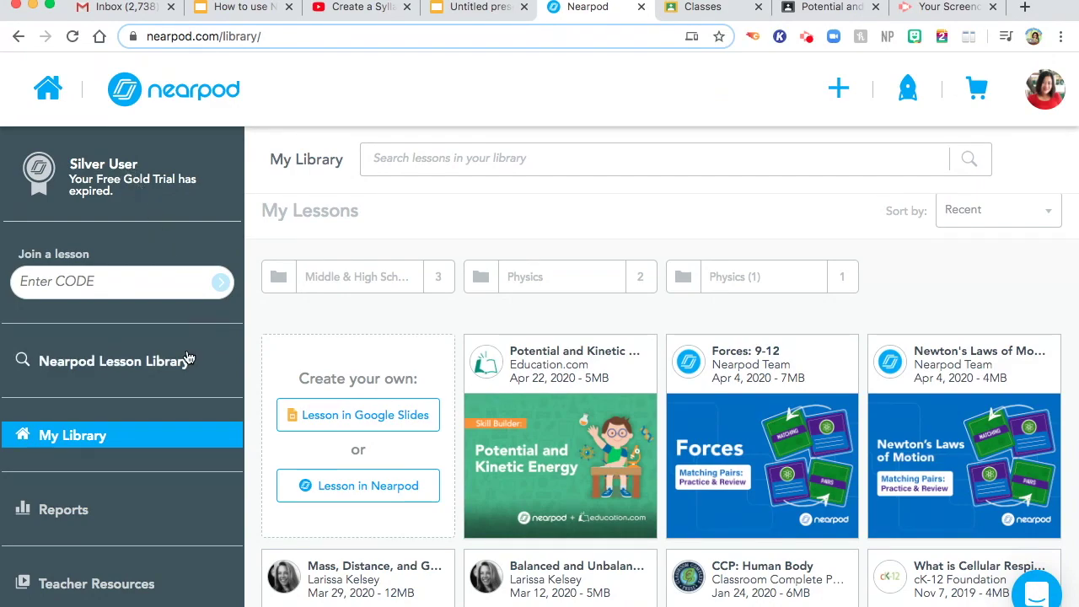
pyautogui.click(145, 435)
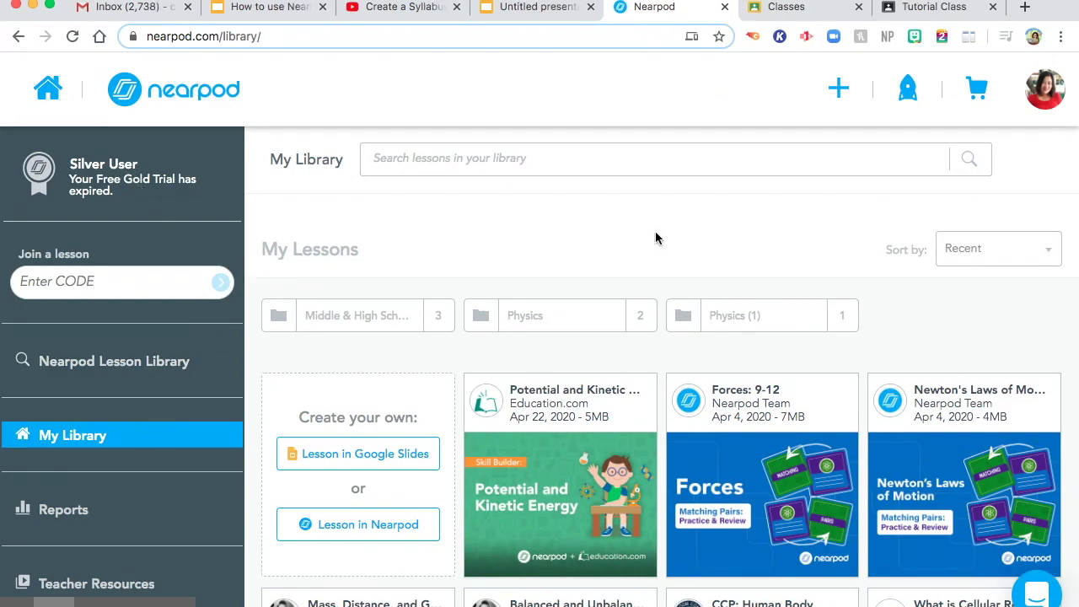
# Step: Open the Nearpod Lesson Library and look through its subject, grade and resource type filters and the featured collections
pyautogui.click(110, 379)
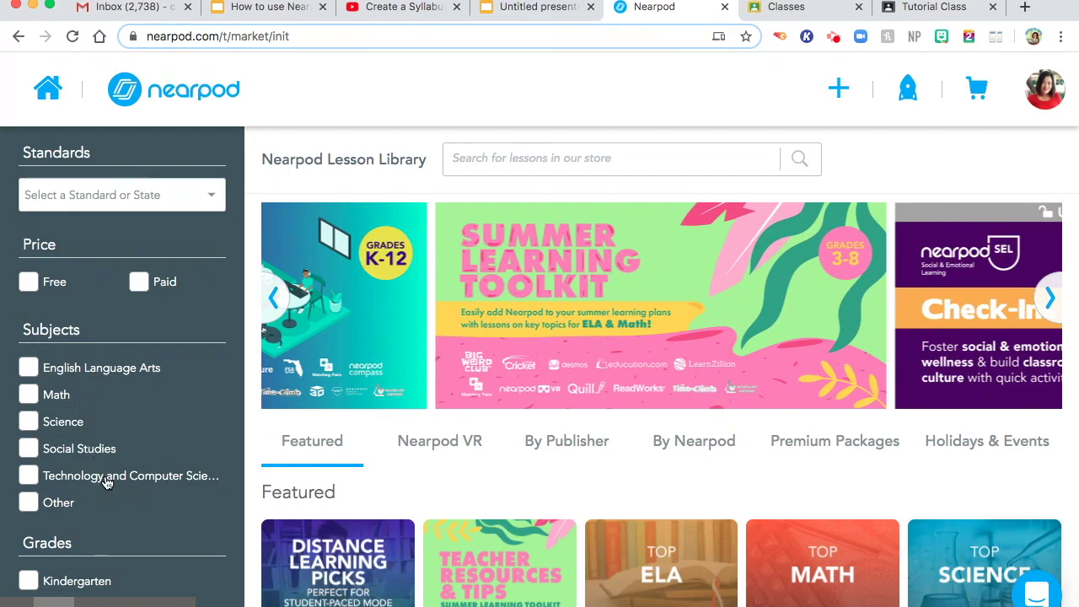
pyautogui.scroll(-2, 107, 482)
pyautogui.scroll(-5, 107, 482)
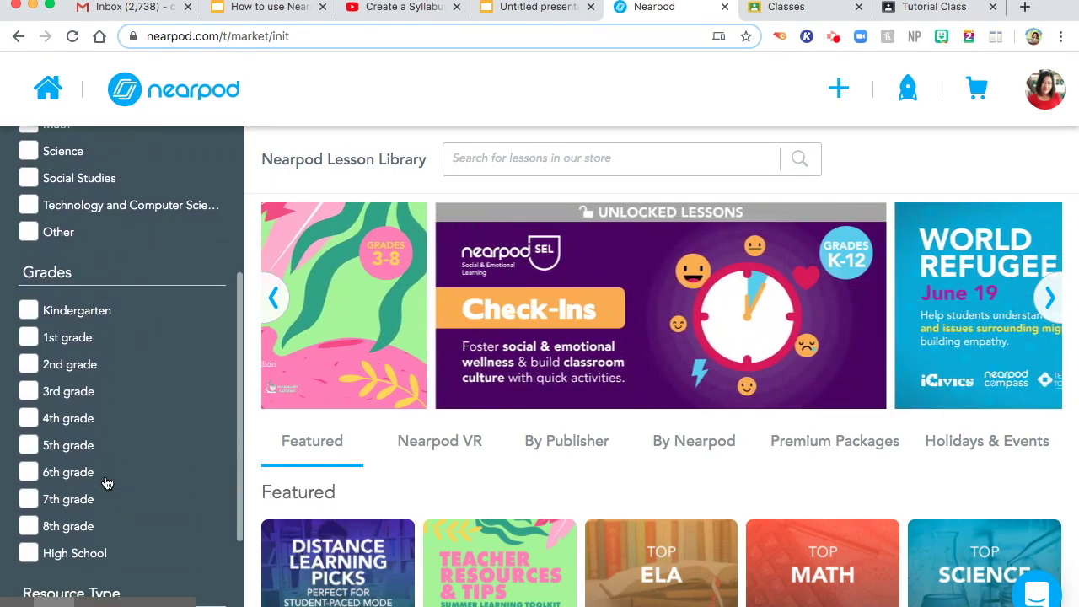
pyautogui.scroll(-2, 107, 482)
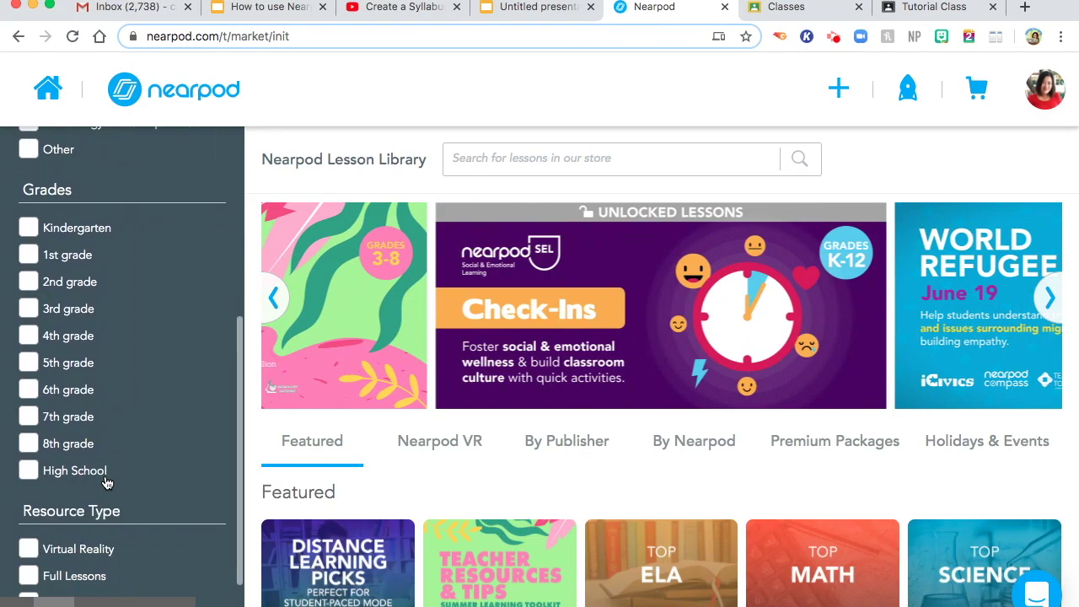
pyautogui.scroll(-2, 107, 483)
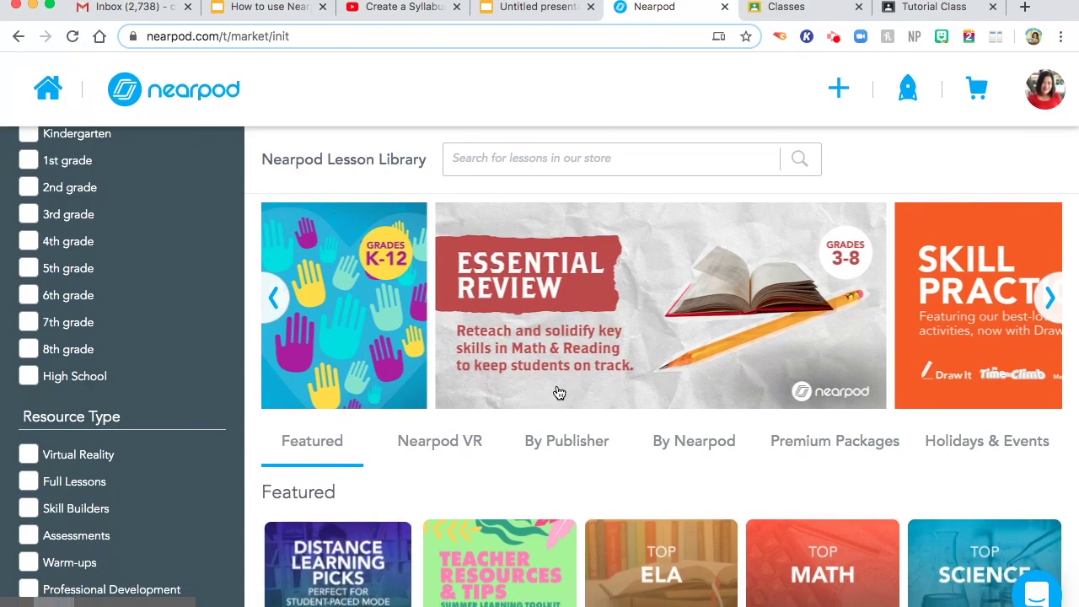
pyautogui.scroll(-5, 572, 373)
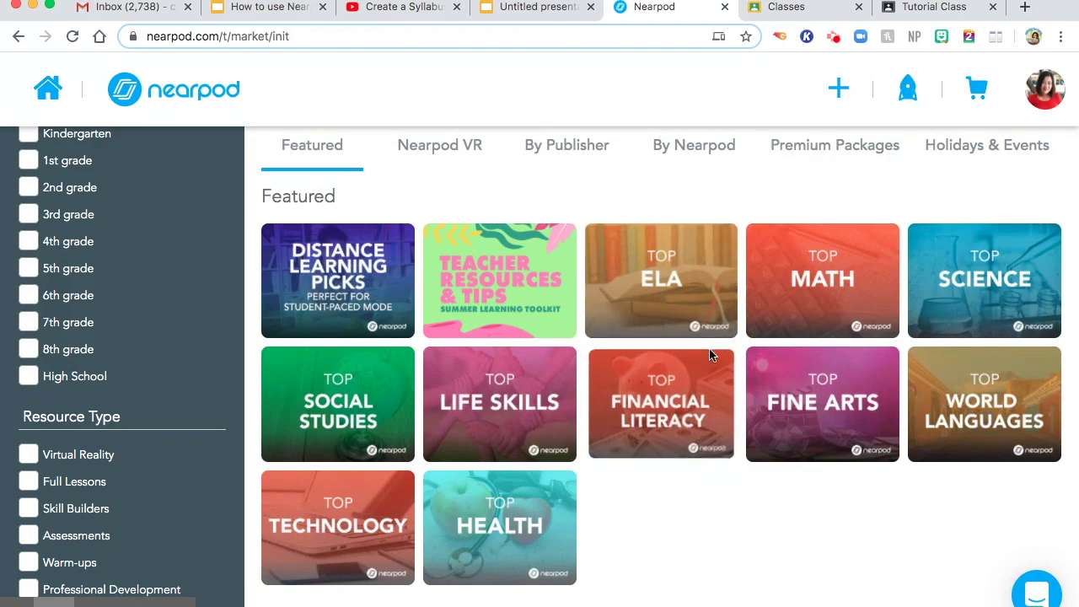
# Step: Open the Top Science collection and look over its lesson bundles
pyautogui.click(977, 289)
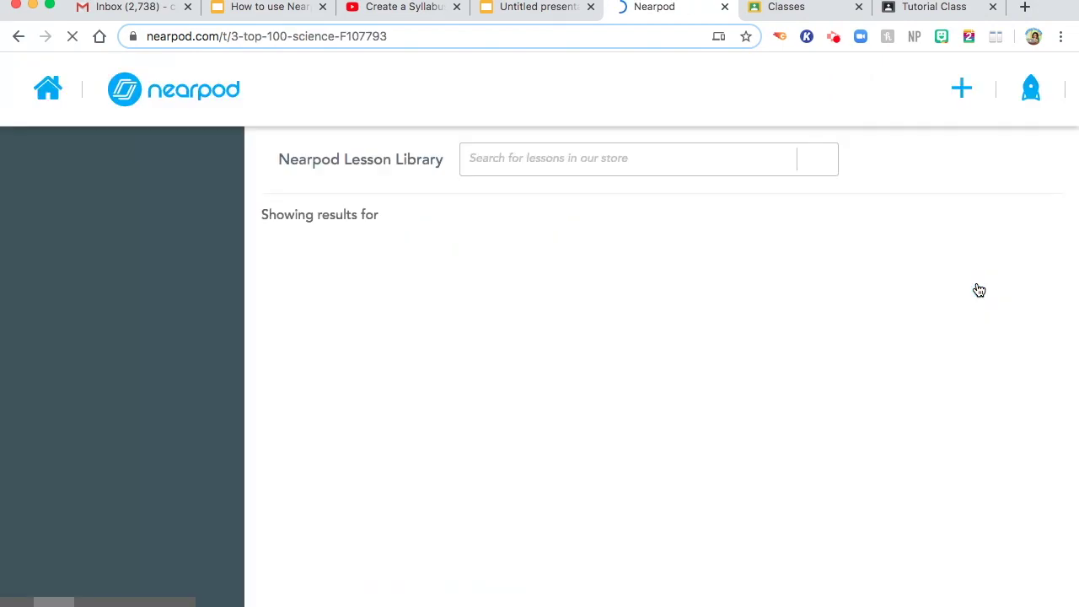
pyautogui.scroll(-1, 784, 410)
pyautogui.moveTo(794, 409)
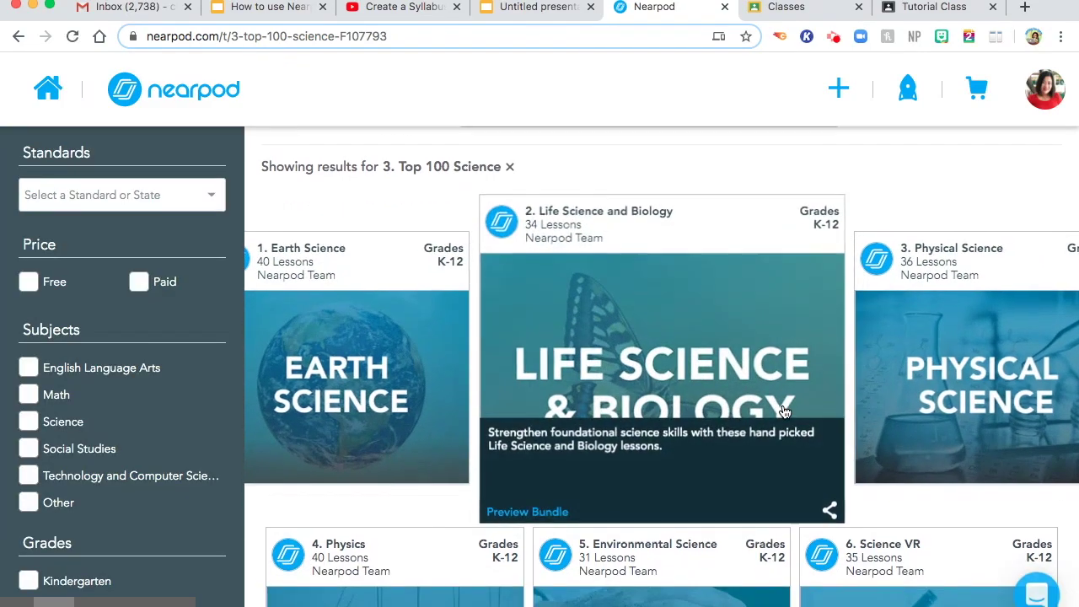
pyautogui.moveTo(758, 346)
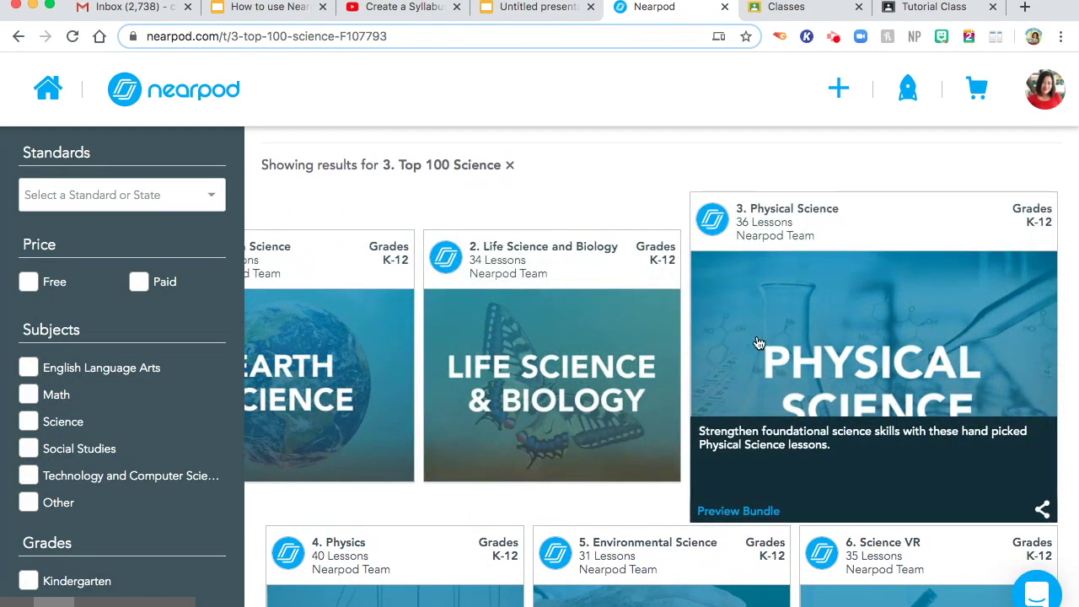
pyautogui.scroll(1, 657, 320)
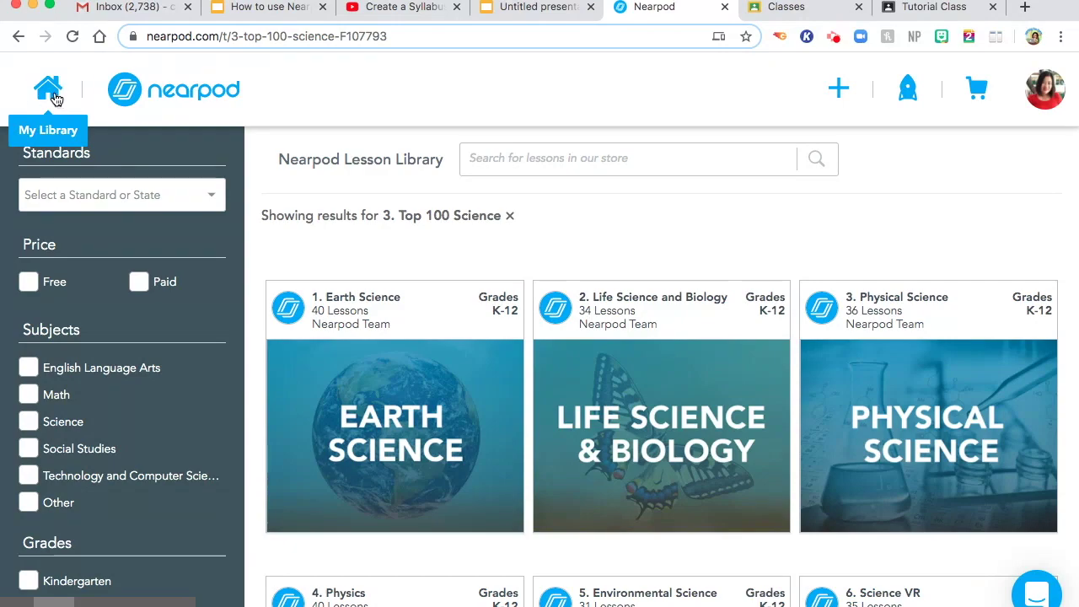
# Step: Return to My Library and start a new Live Lesson of Potential and Kinetic Energy without resuming the active session
pyautogui.click(50, 94)
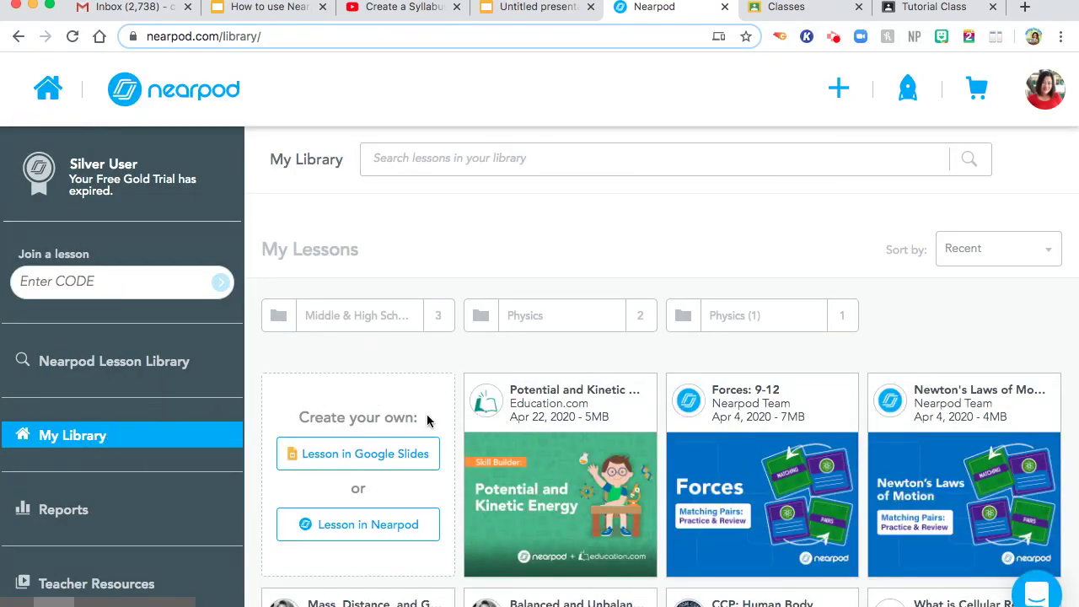
pyautogui.moveTo(573, 422)
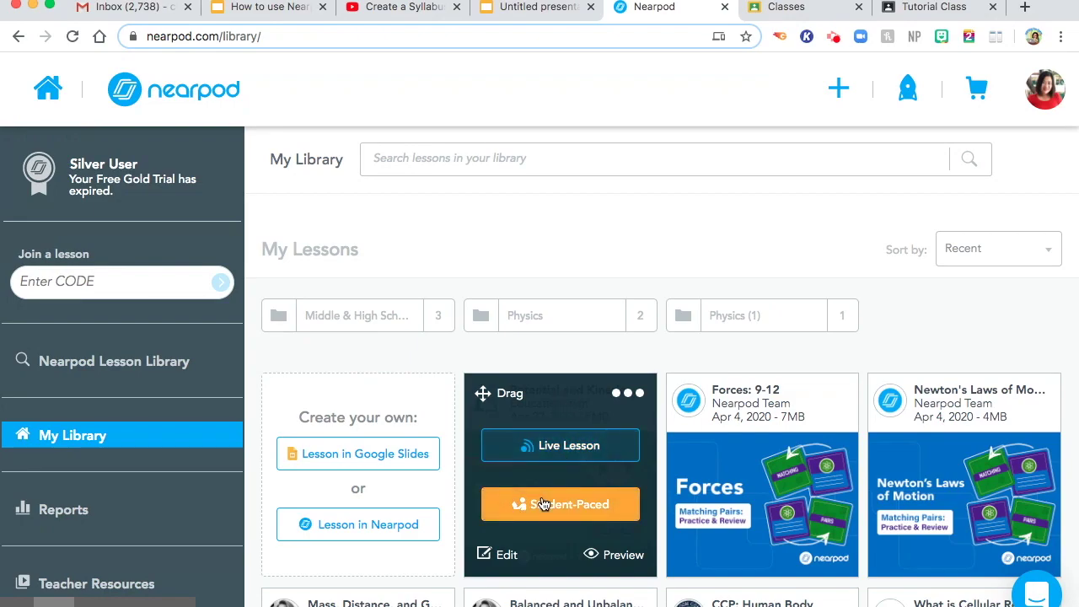
pyautogui.click(588, 447)
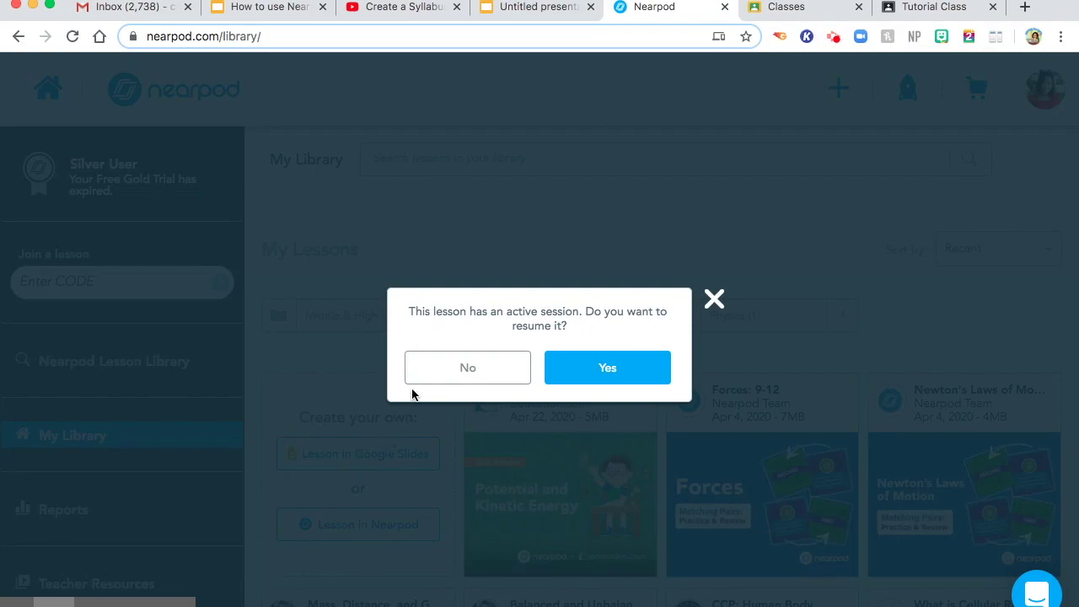
pyautogui.click(454, 371)
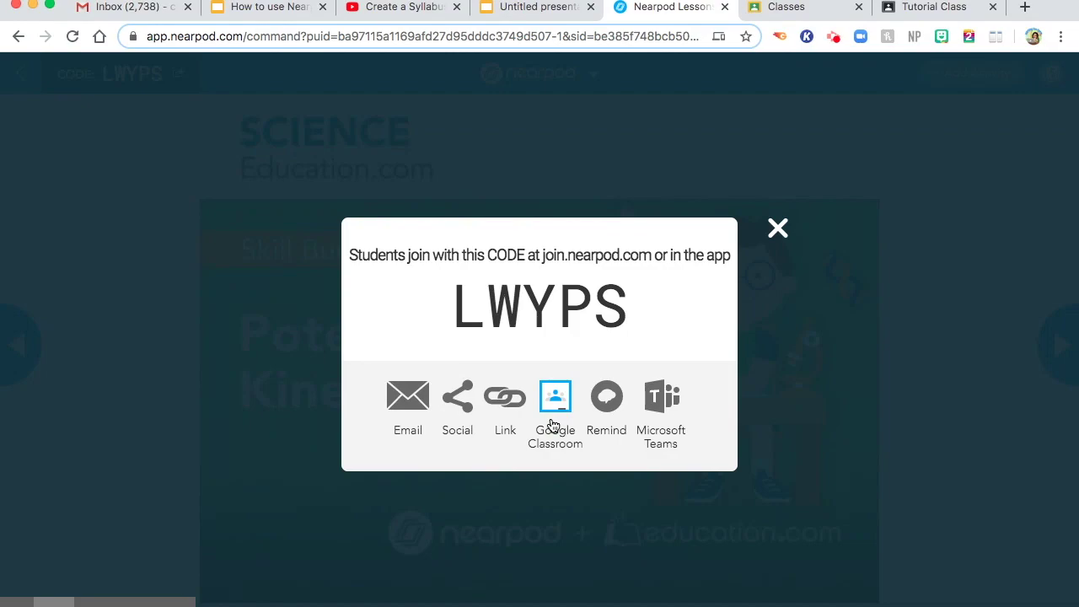
# Step: Share the live lesson to Google Classroom as a new assignment for Tutorial Class
pyautogui.click(557, 394)
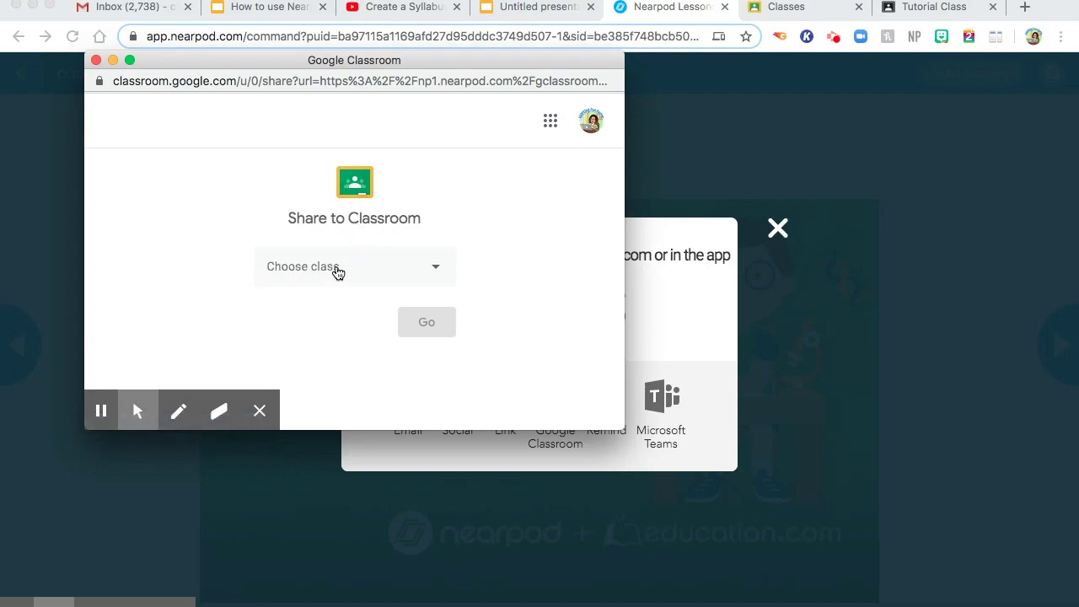
pyautogui.click(420, 268)
pyautogui.click(418, 270)
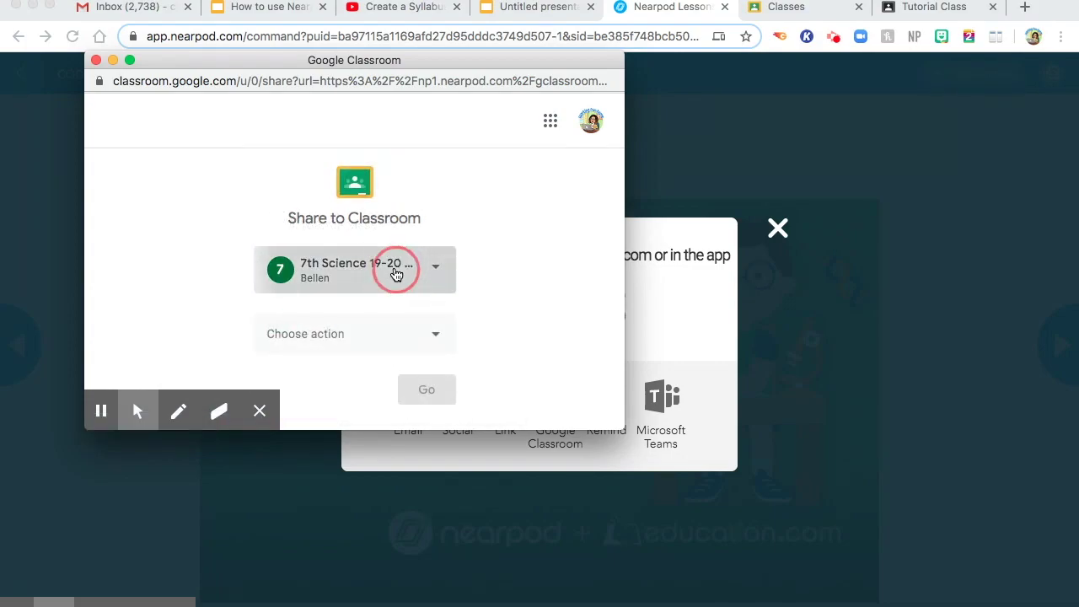
pyautogui.click(396, 274)
pyautogui.click(376, 222)
pyautogui.click(341, 334)
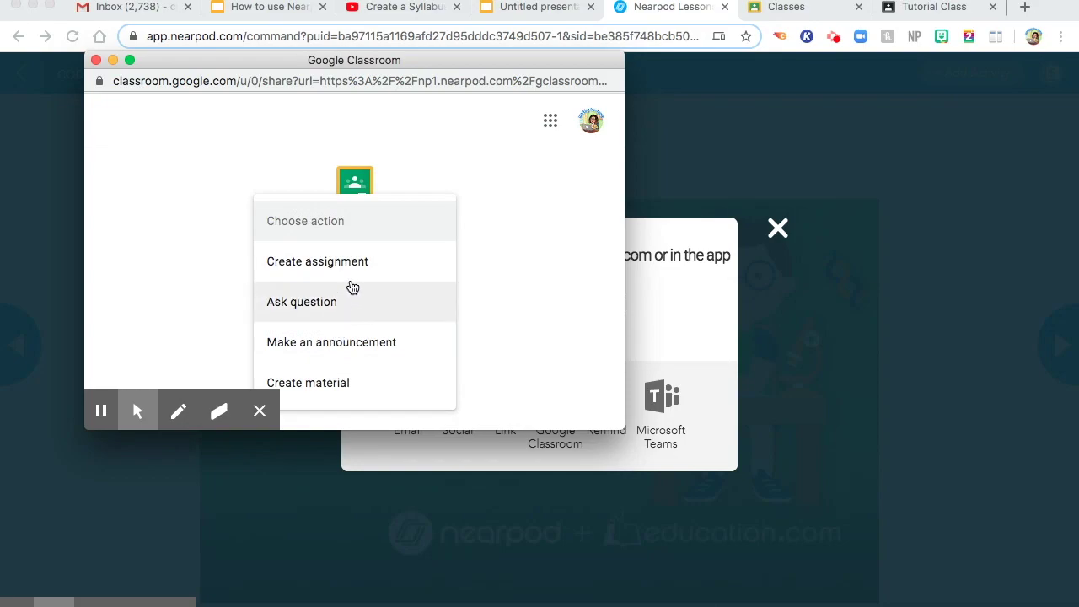
pyautogui.click(351, 264)
pyautogui.click(424, 392)
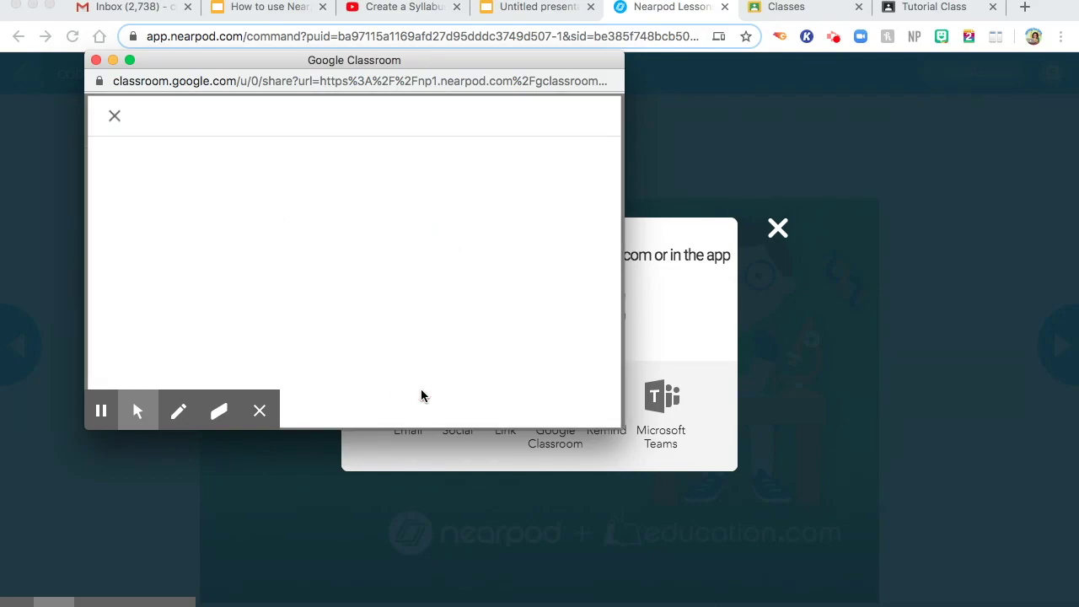
# Step: Title the assignment "Potential and Kinetic Energy", assign it to all students, and close the sharing windows
pyautogui.click(241, 194)
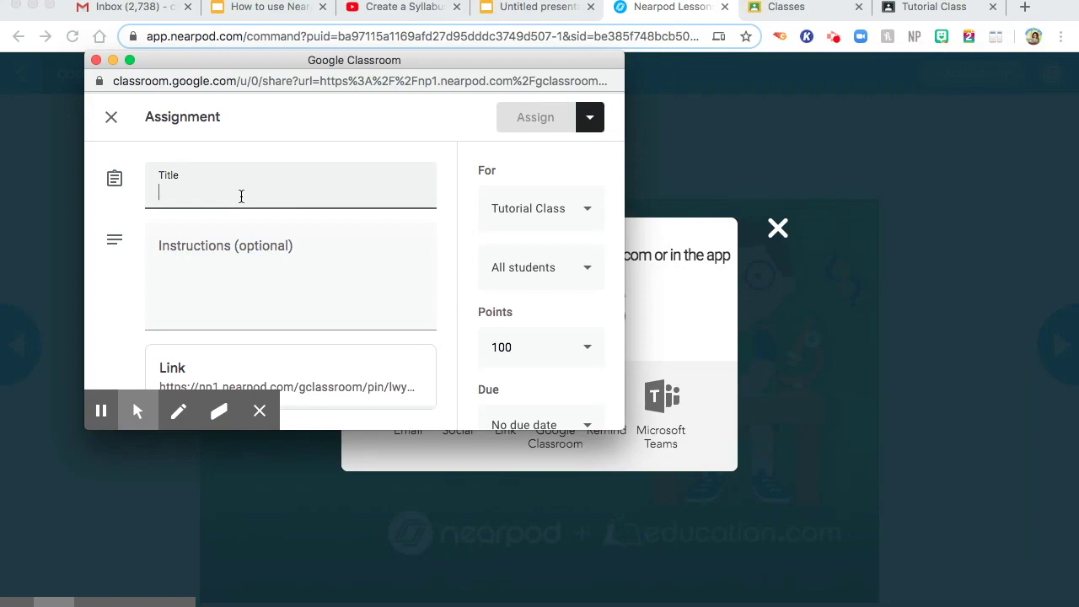
pyautogui.write('Potent')
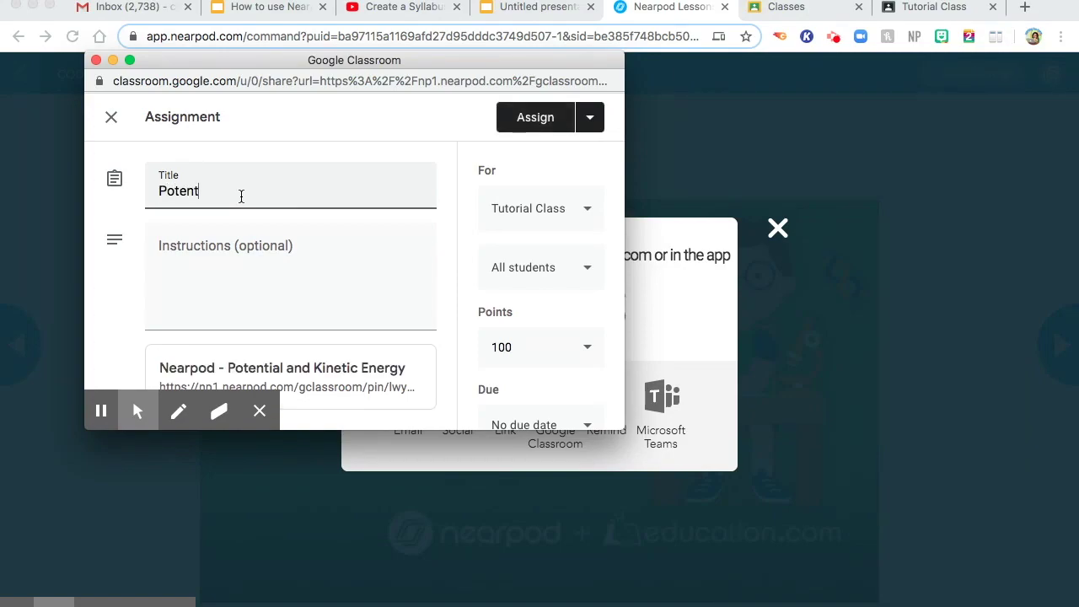
pyautogui.write('ial and Kinetic Energy')
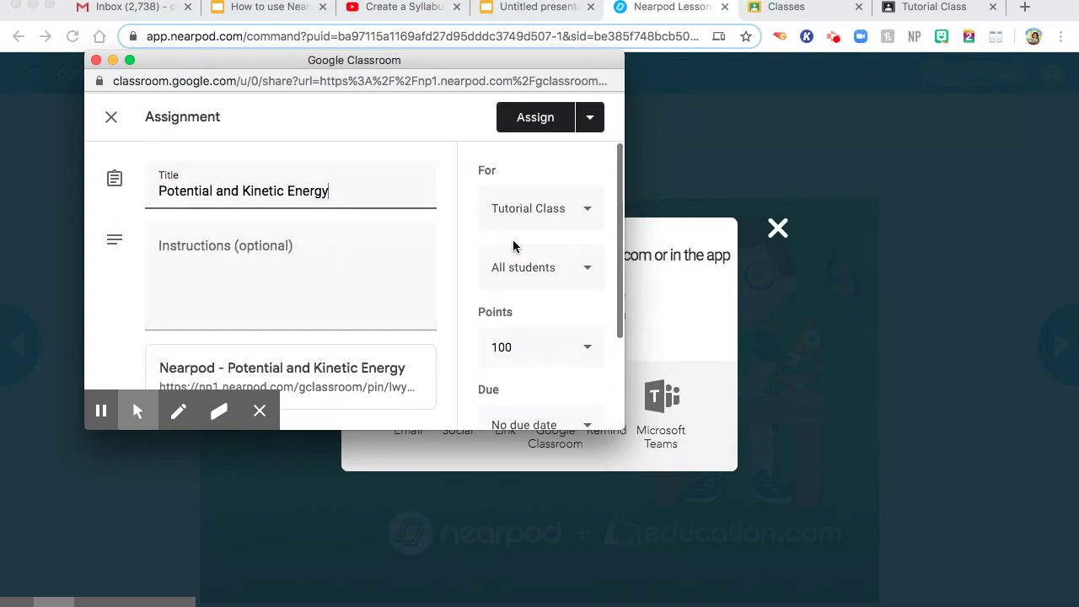
pyautogui.click(522, 124)
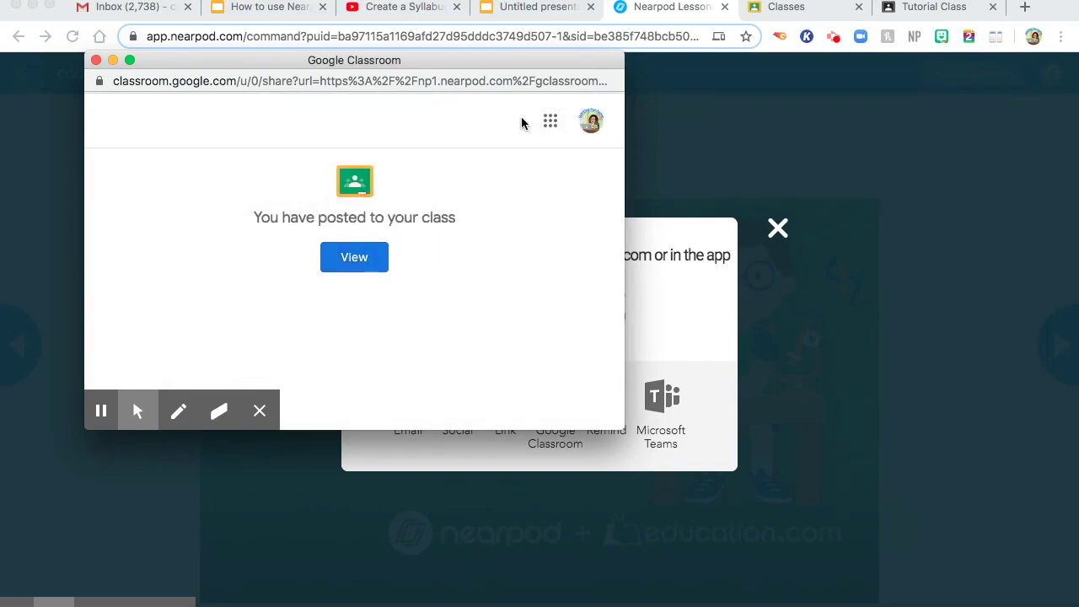
pyautogui.click(97, 59)
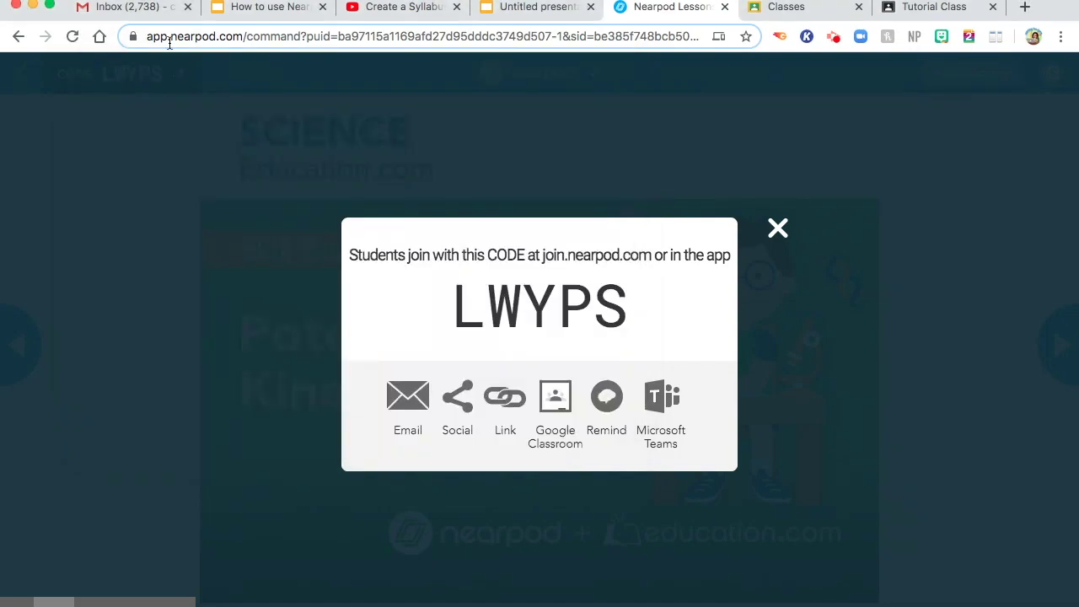
pyautogui.click(778, 228)
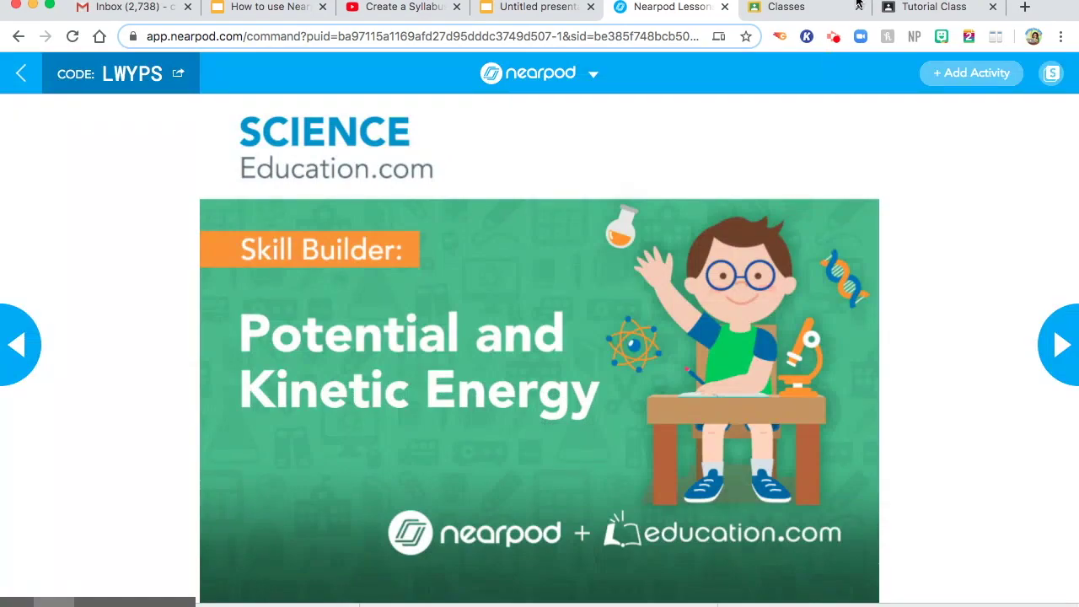
# Step: In the student's Tutorial Class stream, open the newest Potential and Kinetic Energy assignment and launch its attached Nearpod lesson
pyautogui.click(920, 7)
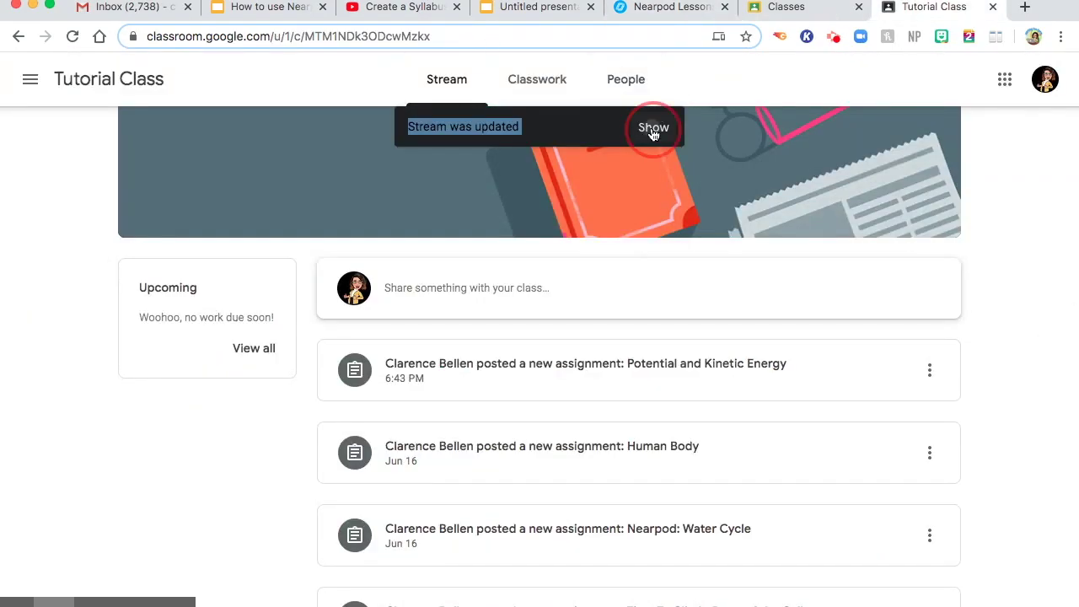
pyautogui.click(651, 128)
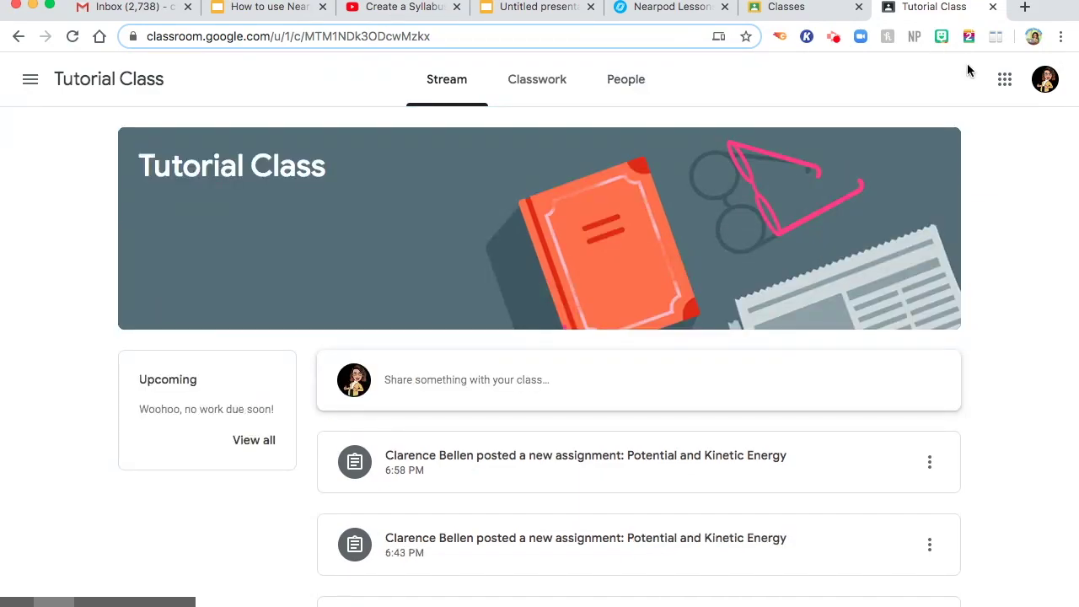
pyautogui.scroll(-2, 791, 311)
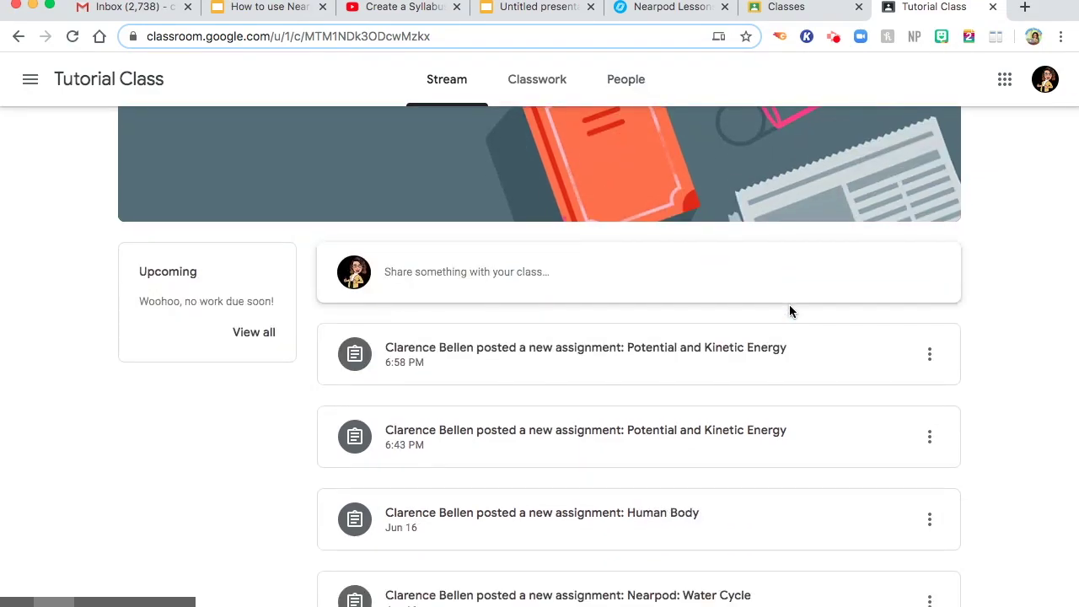
pyautogui.click(693, 362)
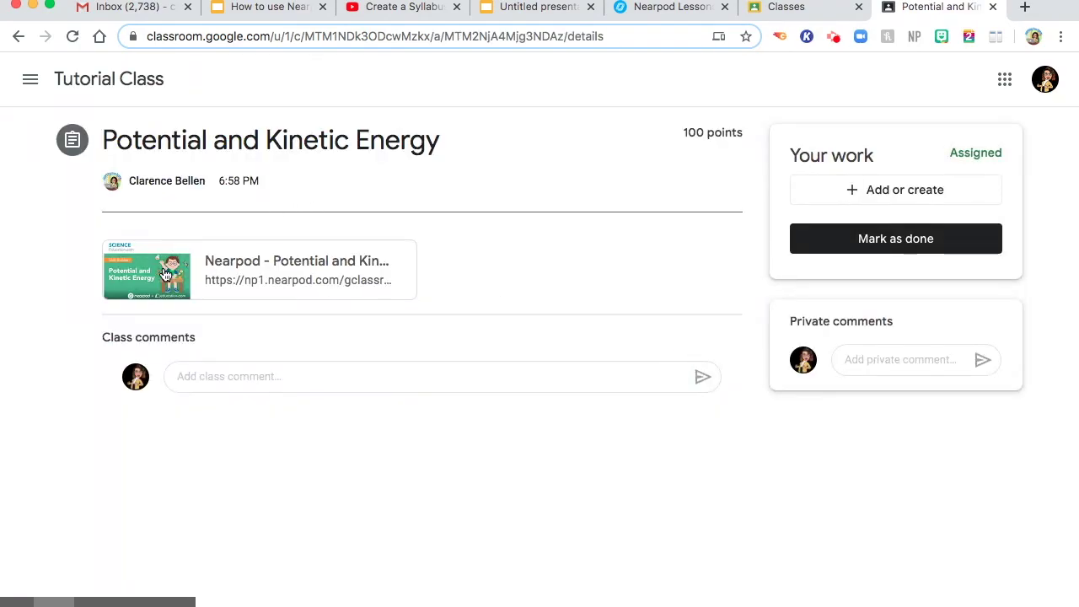
pyautogui.click(165, 273)
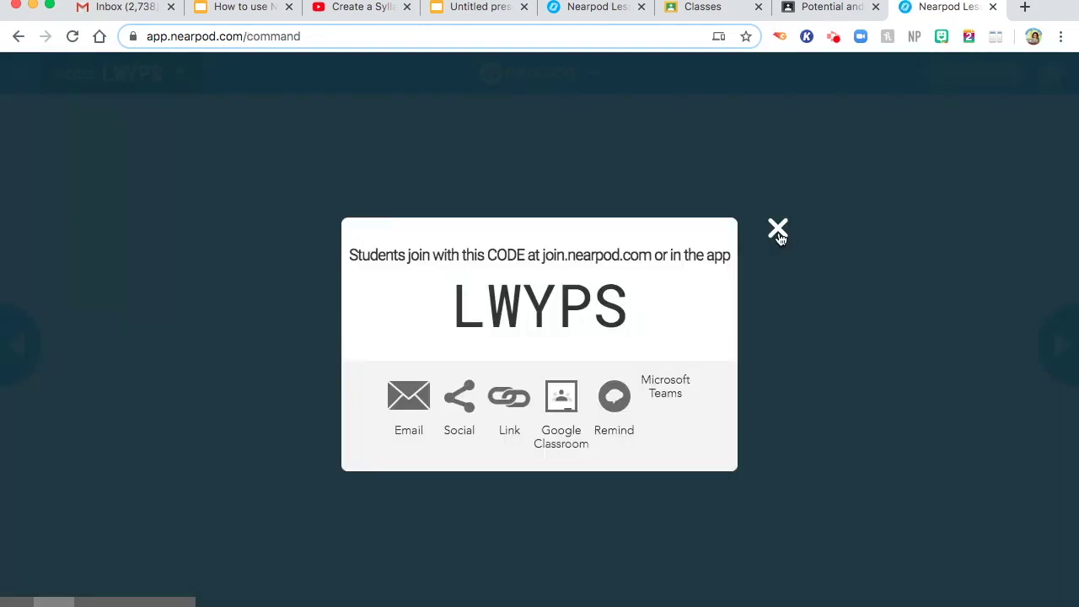
pyautogui.click(777, 231)
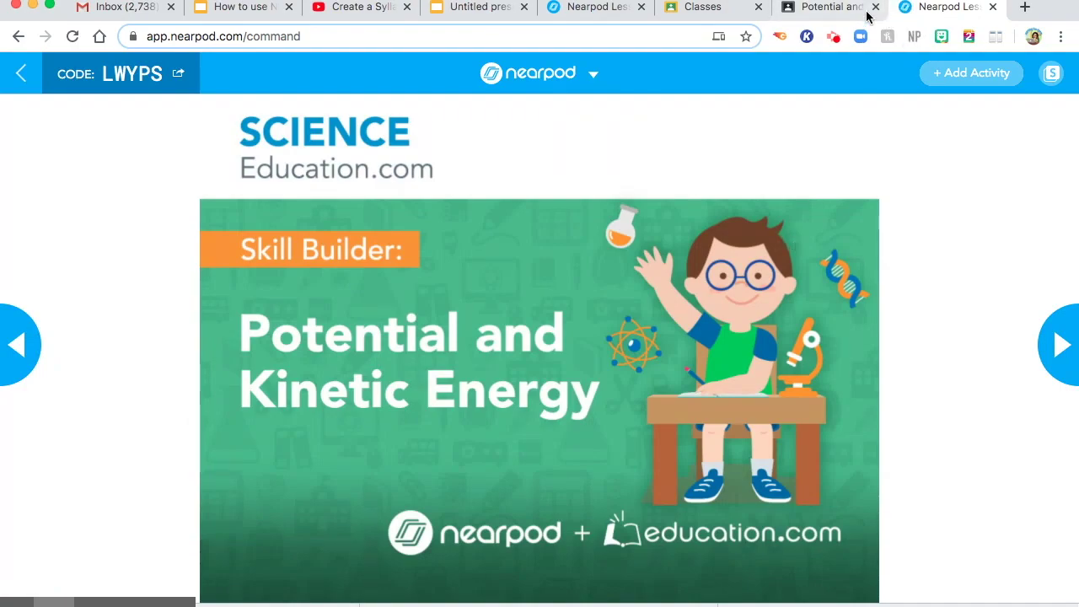
# Step: Split the browser into two equal side-by-side windows in a 5:5 layout for the teacher and student sessions
pyautogui.click(996, 37)
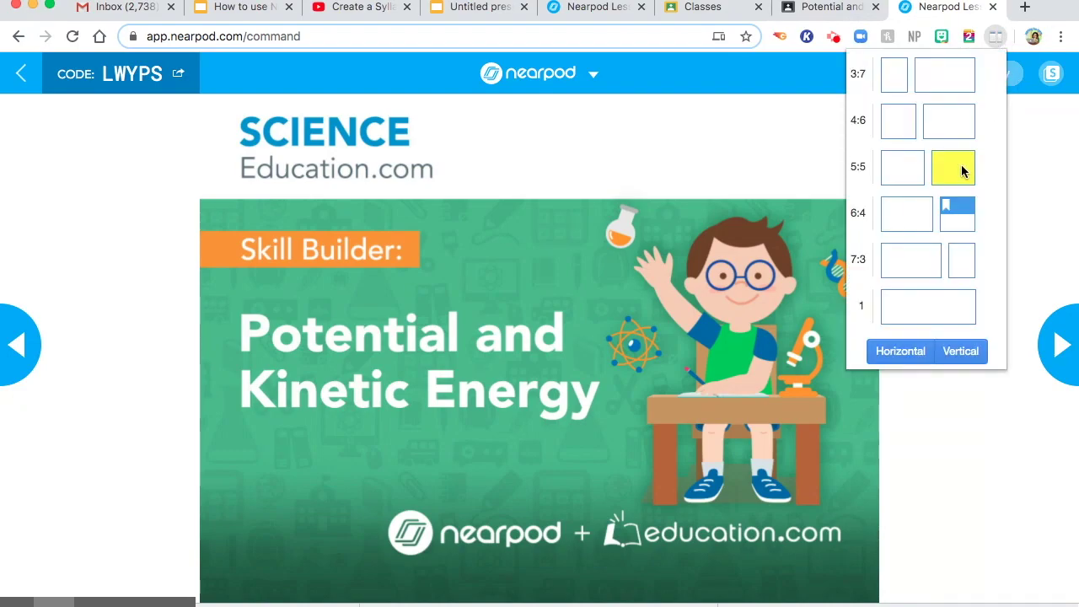
pyautogui.click(962, 172)
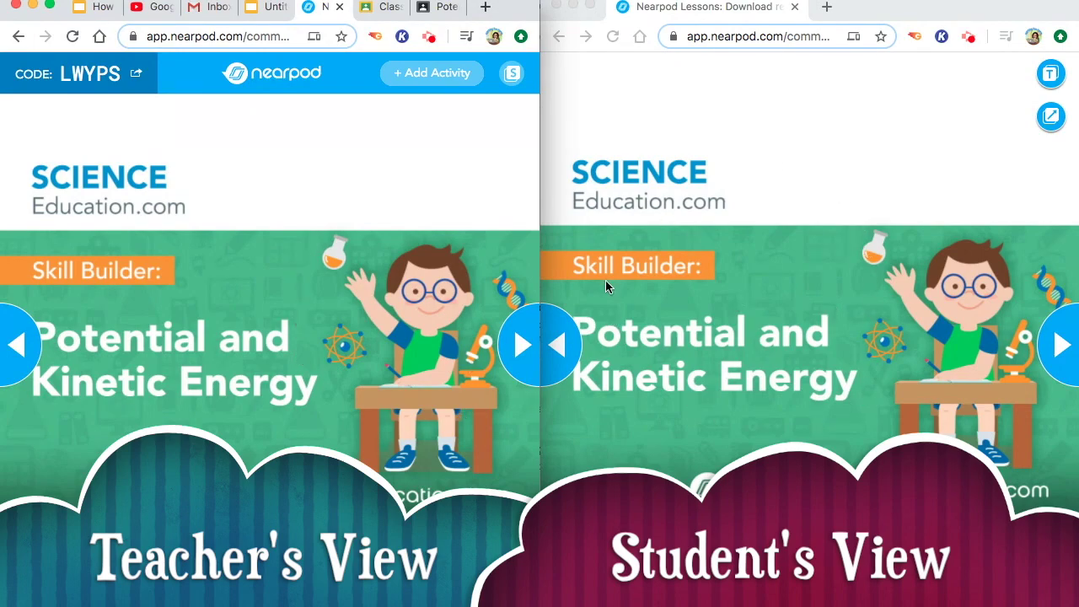
# Step: Advance the live lesson from the teacher's view to the Collaborate! Board and let student comments post without approval
pyautogui.click(519, 345)
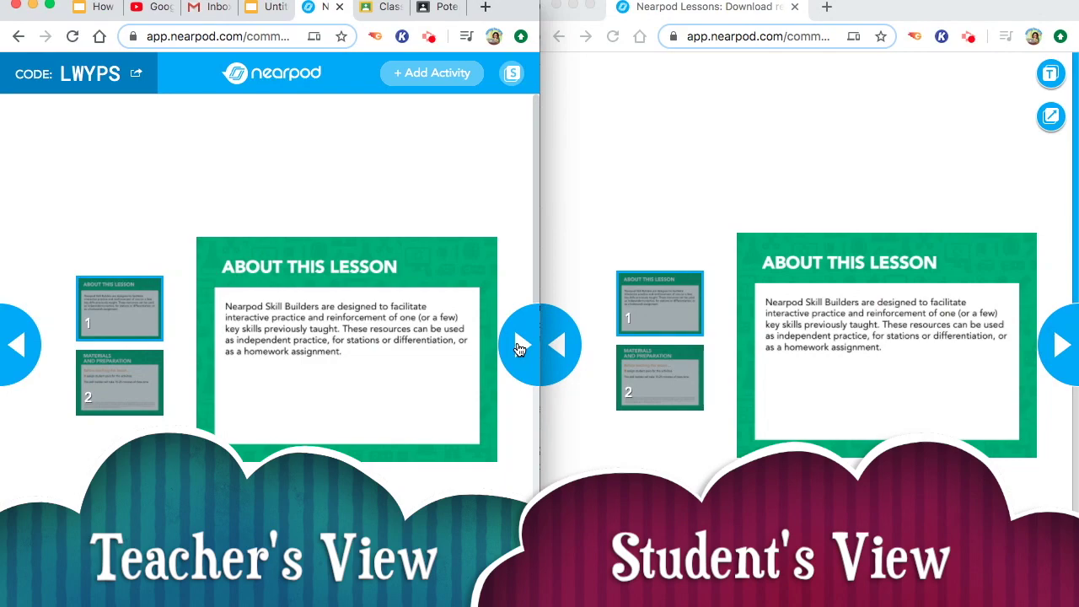
pyautogui.click(519, 345)
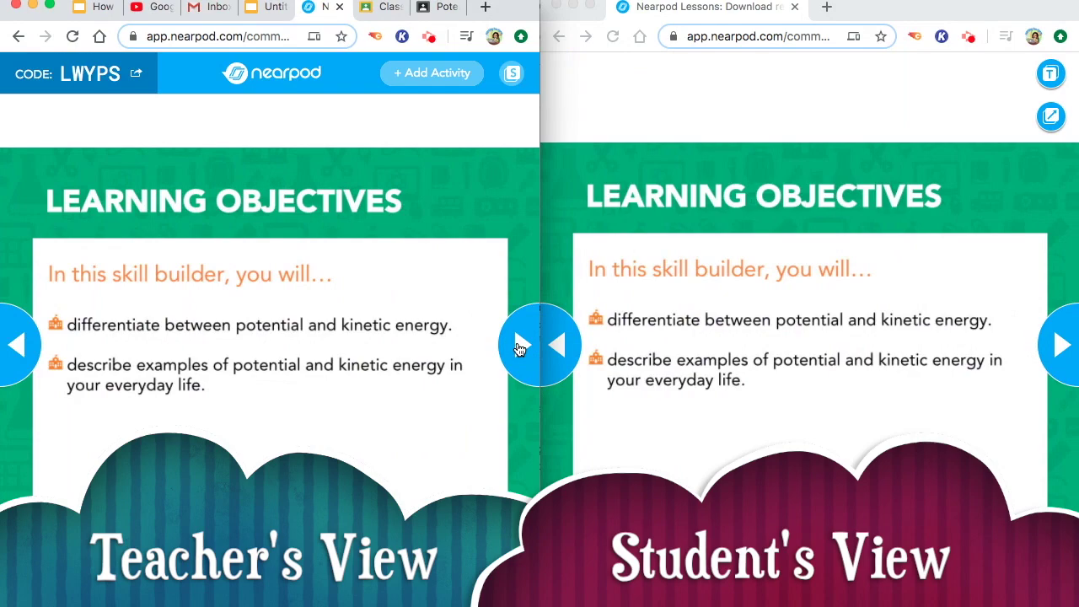
pyautogui.click(520, 346)
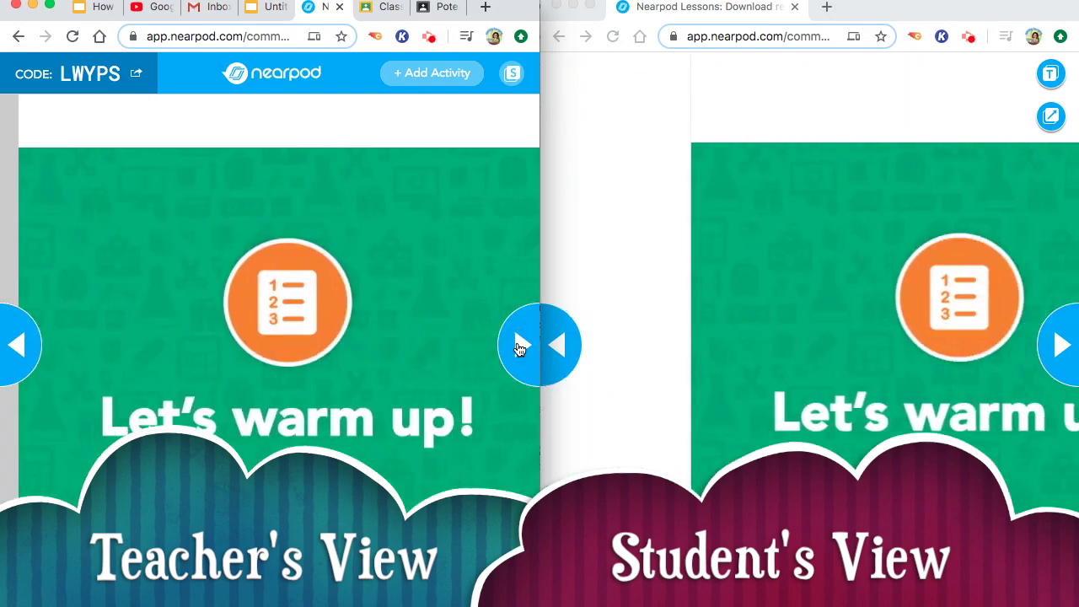
pyautogui.click(520, 346)
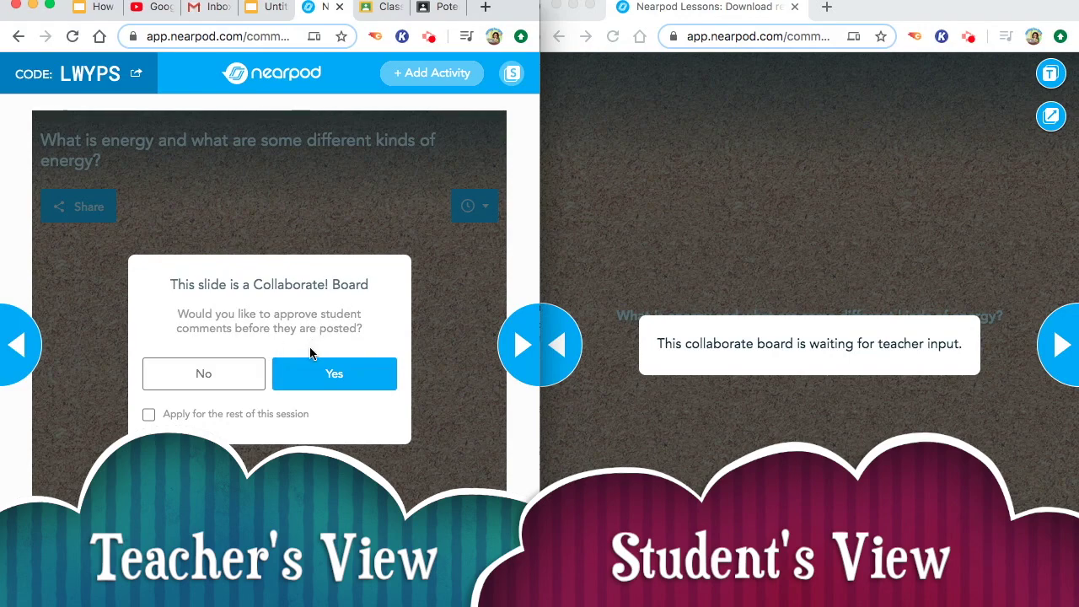
pyautogui.click(229, 381)
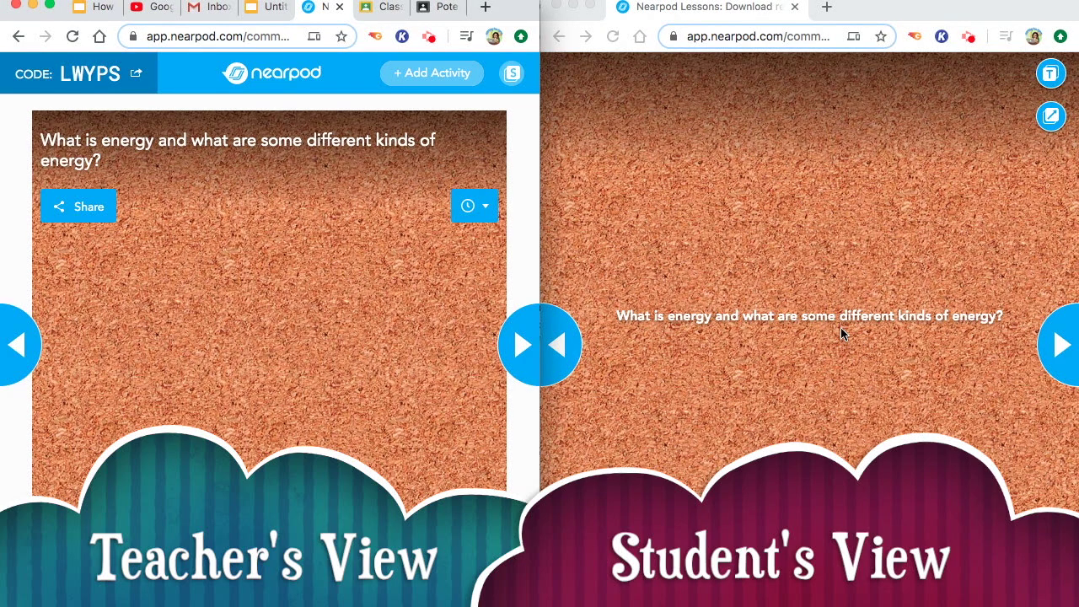
pyautogui.press('super+grave')
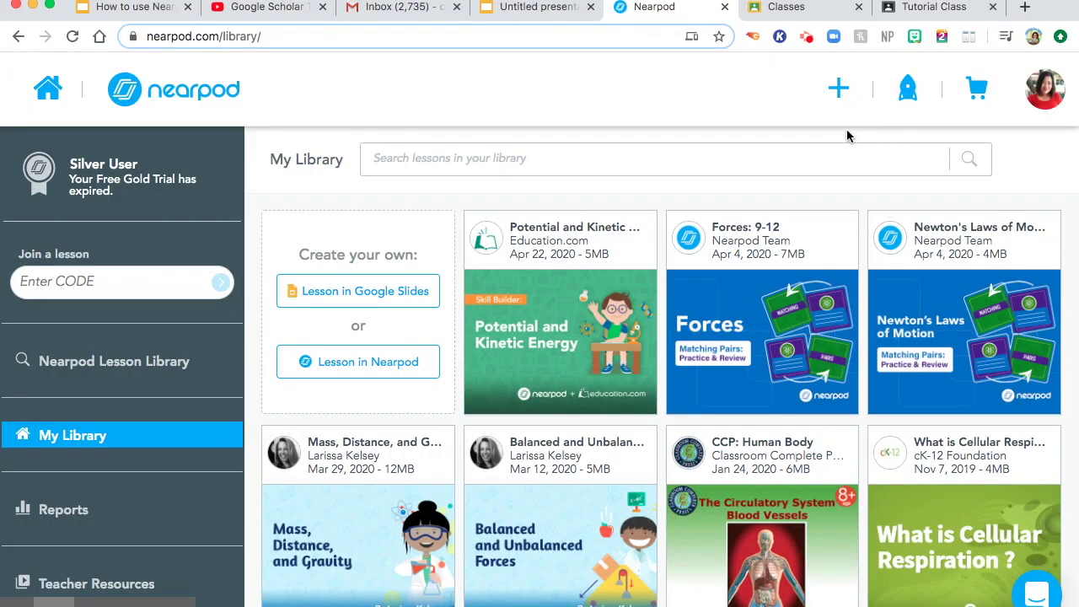
# Step: Launch the Balanced and Unbalanced Forces lesson as Student-Paced and share it to Google Classroom as a new assignment for Tutorial Class
pyautogui.moveTo(567, 529)
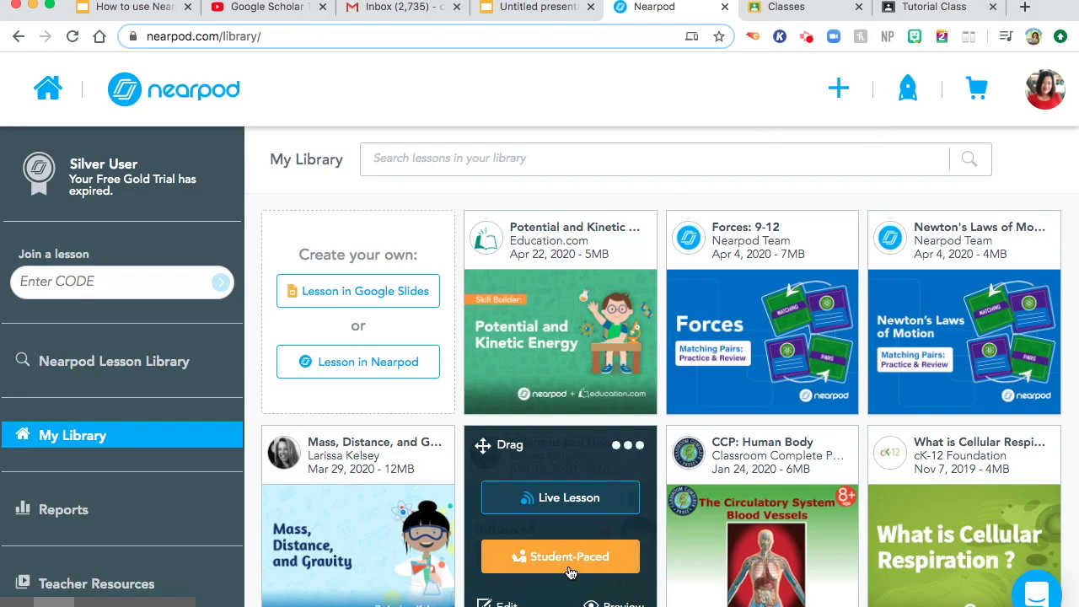
pyautogui.click(573, 559)
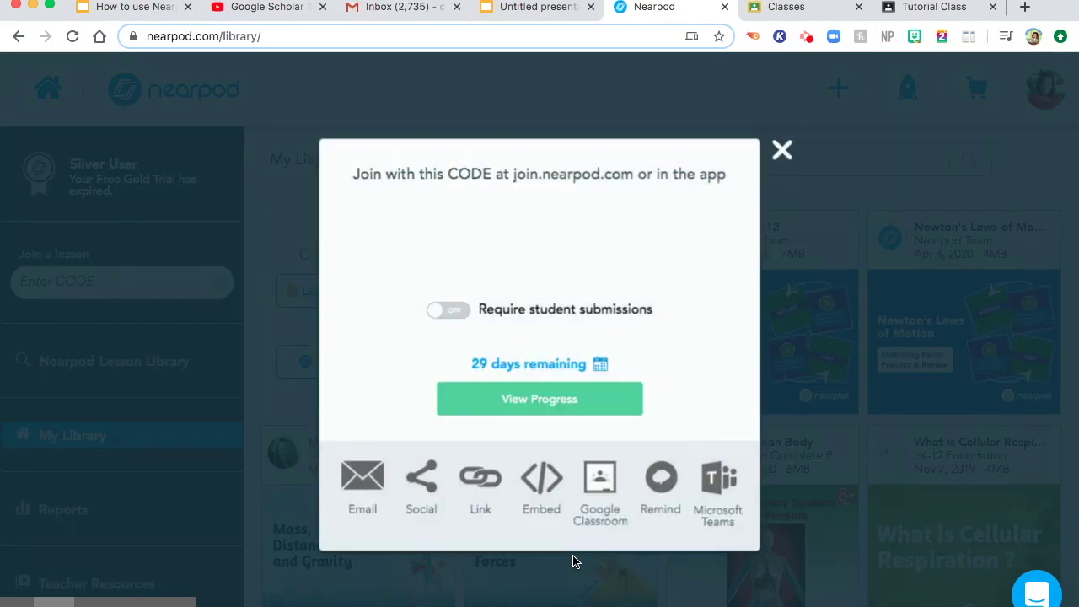
pyautogui.click(601, 482)
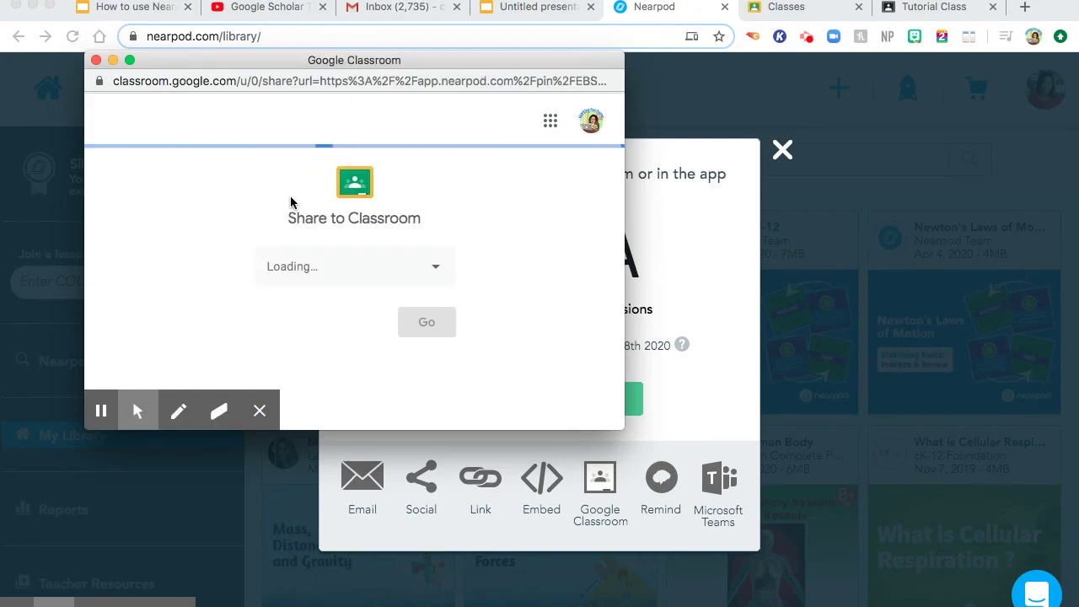
pyautogui.click(333, 266)
pyautogui.click(342, 238)
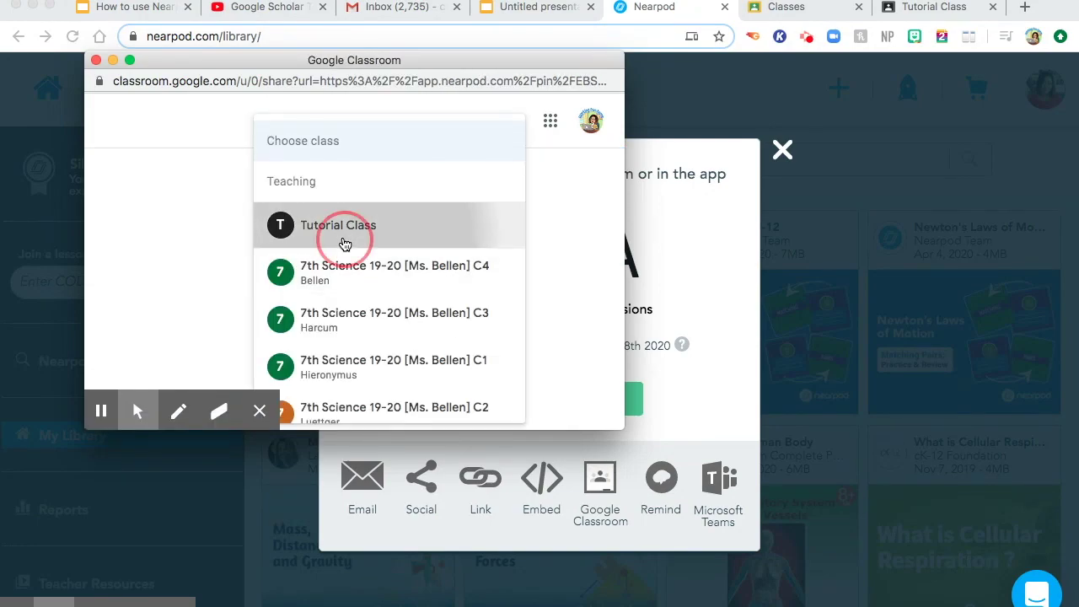
pyautogui.click(336, 334)
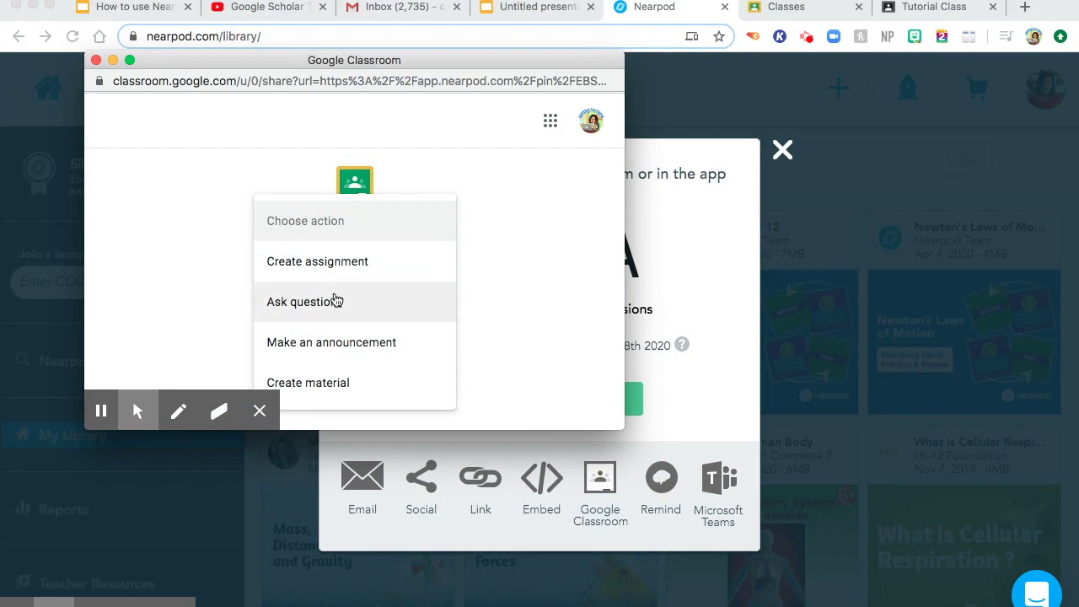
pyautogui.click(337, 270)
pyautogui.click(428, 391)
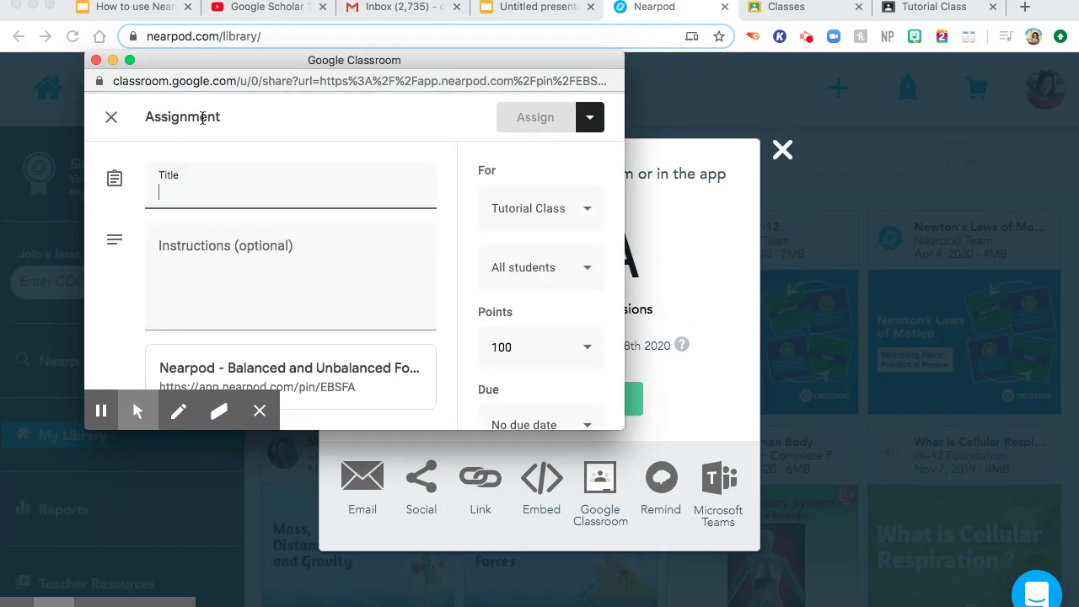
# Step: Title the assignment "Balance and Unbalanced Force"
pyautogui.write('Balance')
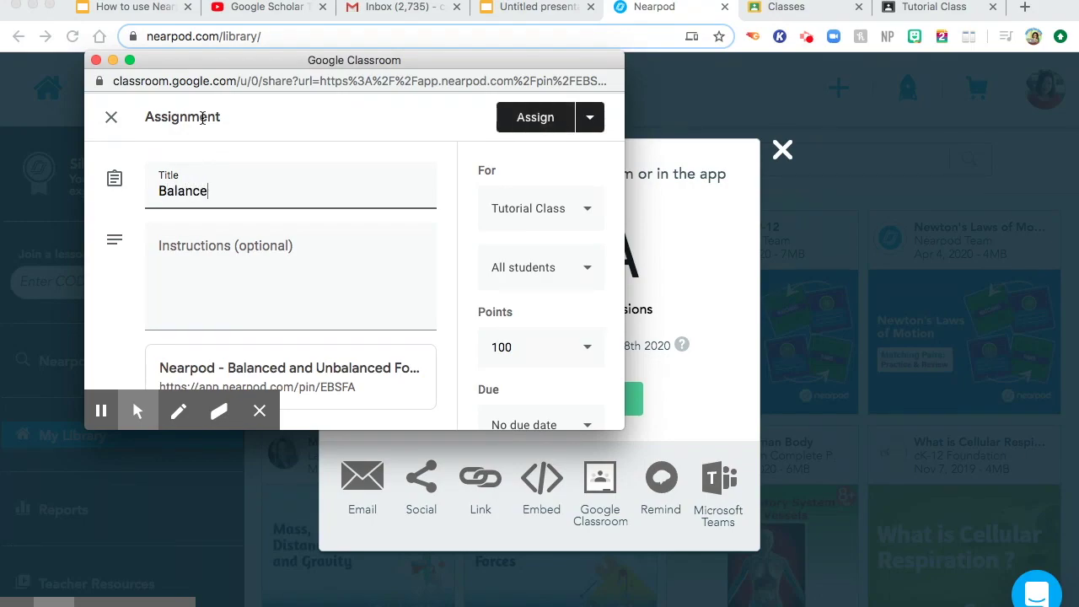
pyautogui.write(' adnd Balanc')
pyautogui.press('BackSpace')
pyautogui.press('BackSpace')
pyautogui.press('BackSpace')
pyautogui.press('BackSpace')
pyautogui.press('BackSpace')
pyautogui.write('Unbalanced Force')
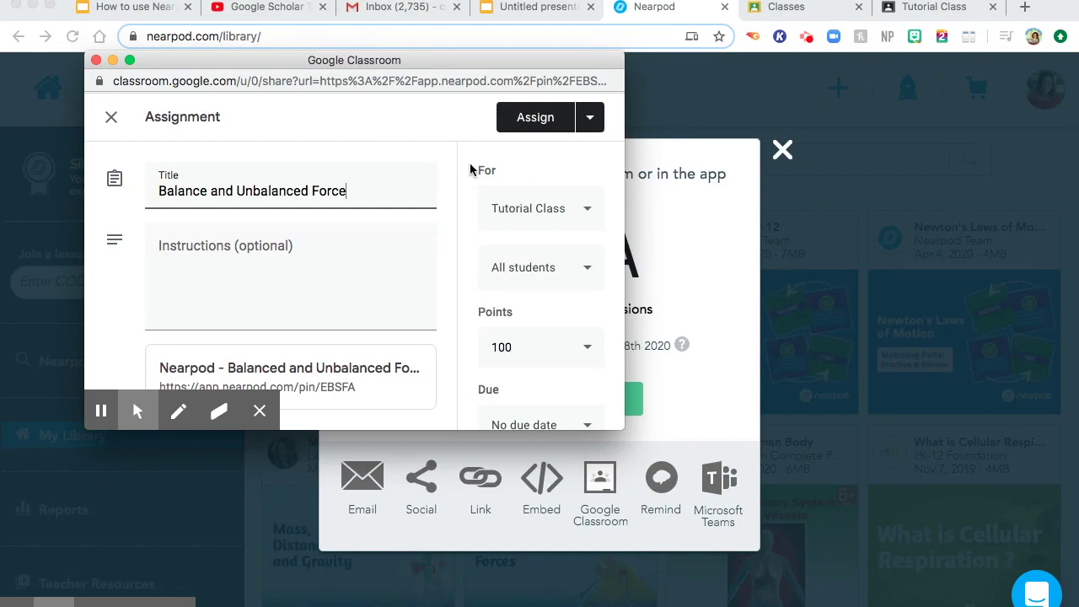
# Step: Assign the lesson to all students in Tutorial Class and close the Google Classroom and lesson code windows
pyautogui.scroll(-3, 402, 261)
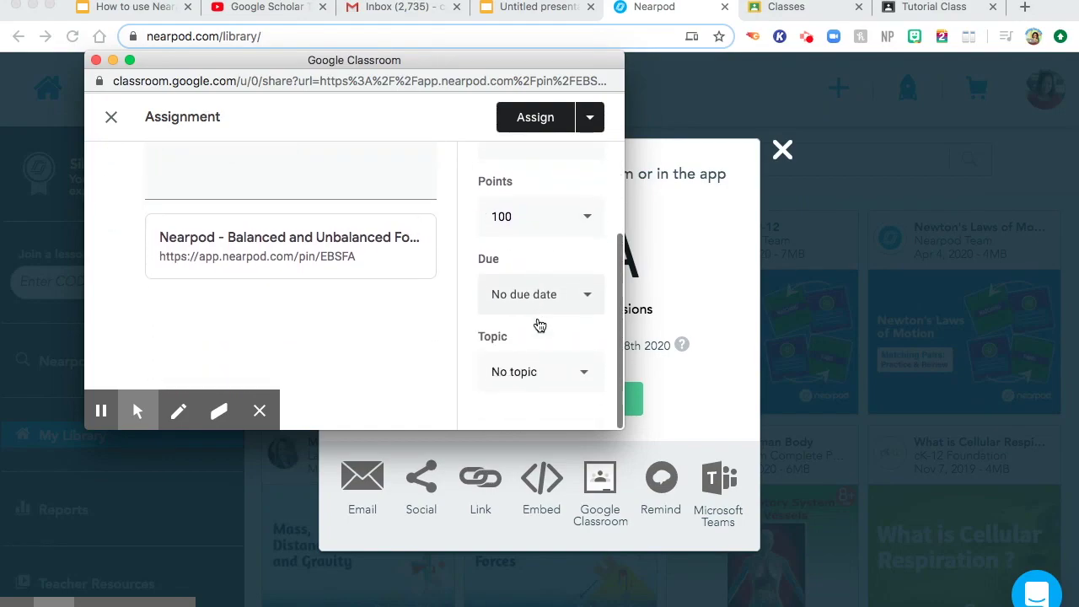
pyautogui.scroll(4, 540, 325)
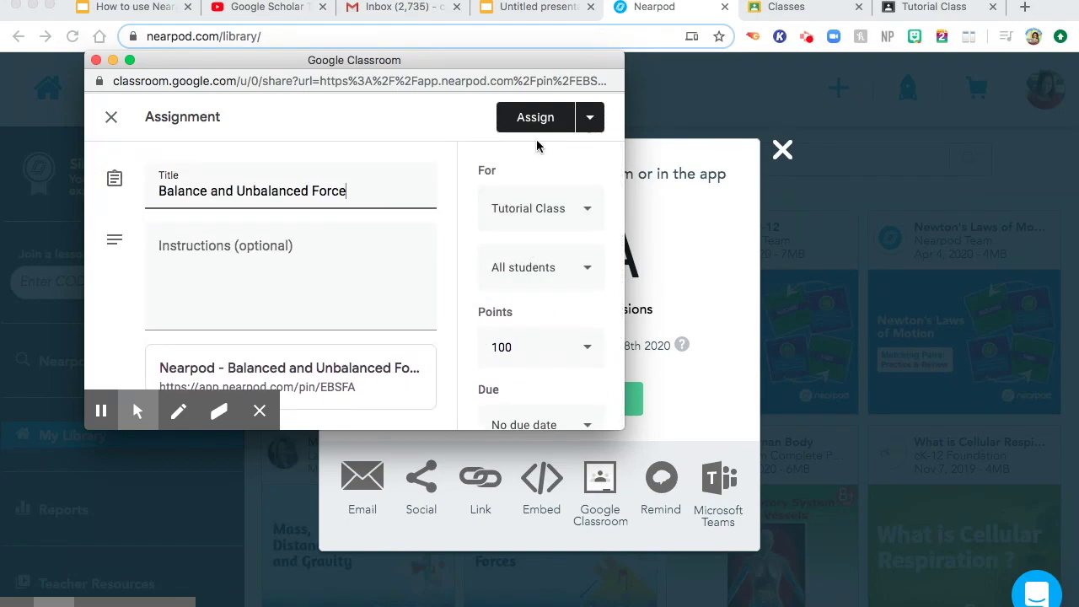
pyautogui.click(538, 117)
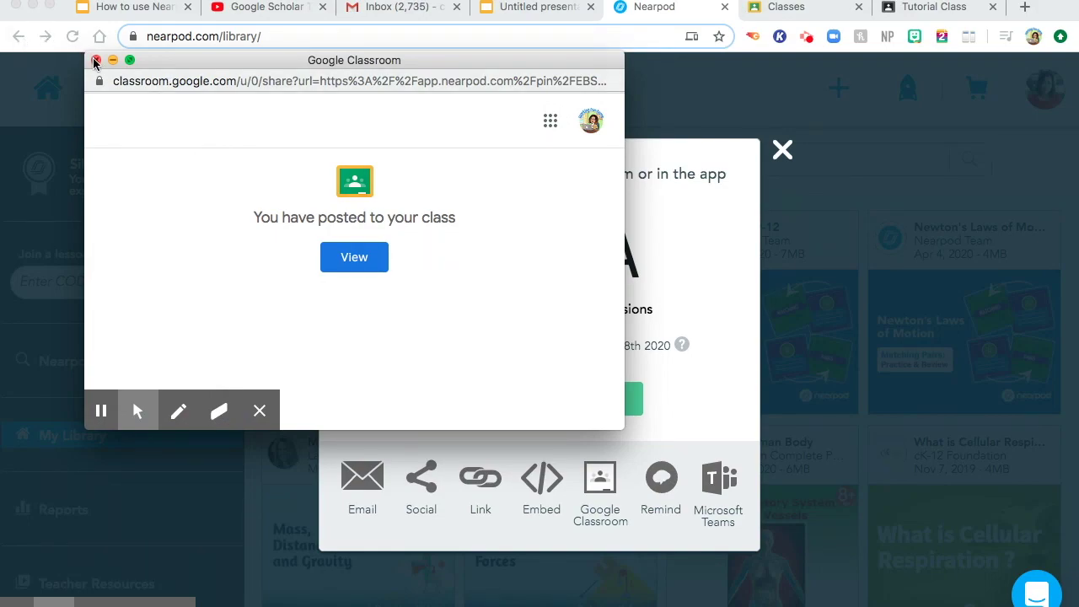
pyautogui.click(96, 60)
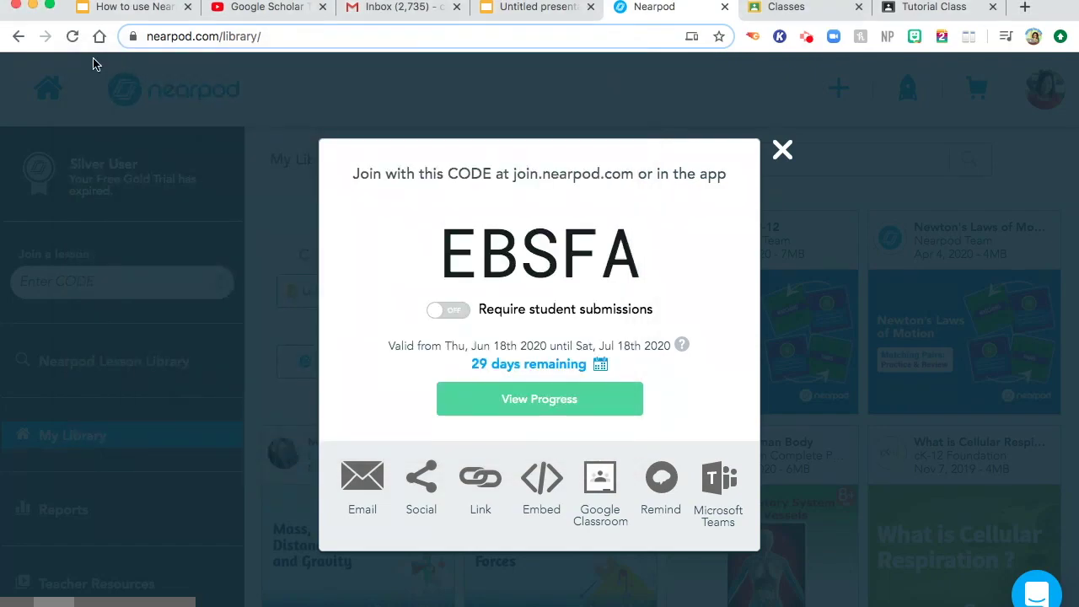
pyautogui.click(792, 158)
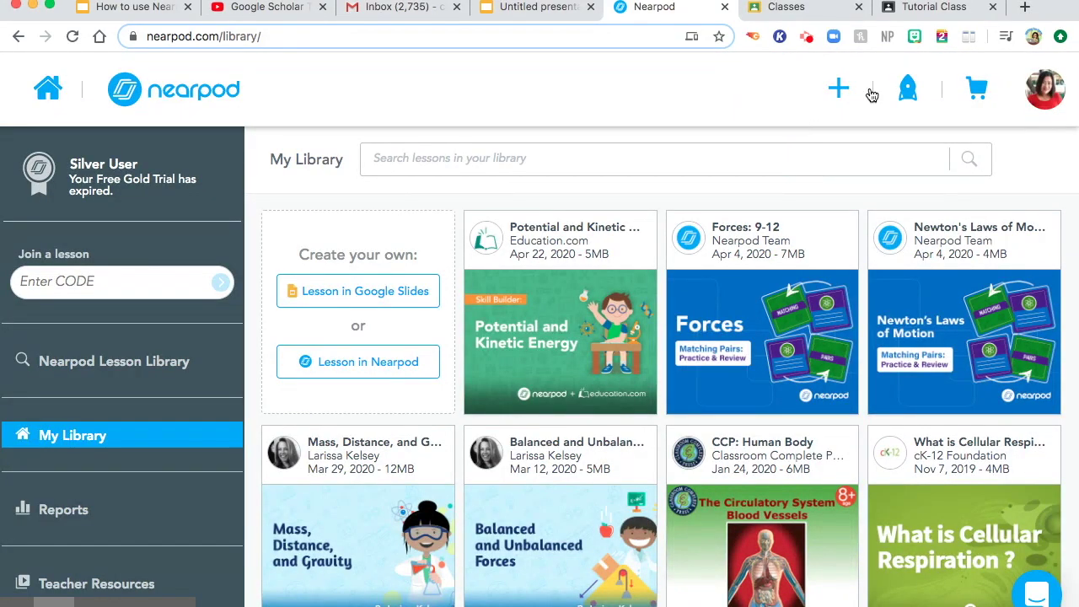
# Step: Refresh the student's Tutorial Class stream, open the Balance and Unbalanced Force assignment, and join its attached Nearpod session
pyautogui.click(934, 8)
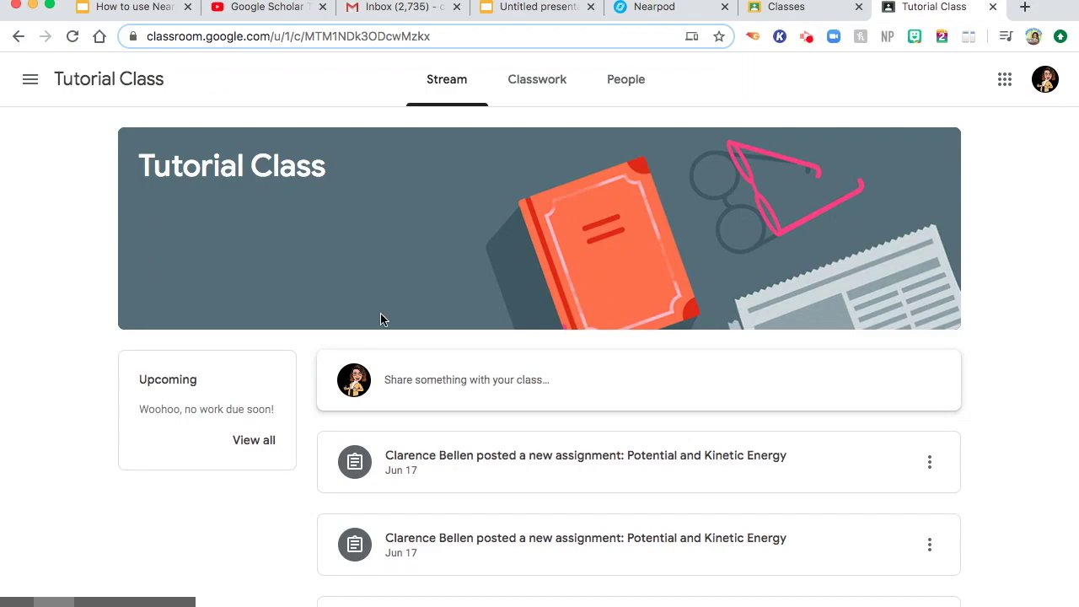
pyautogui.click(73, 37)
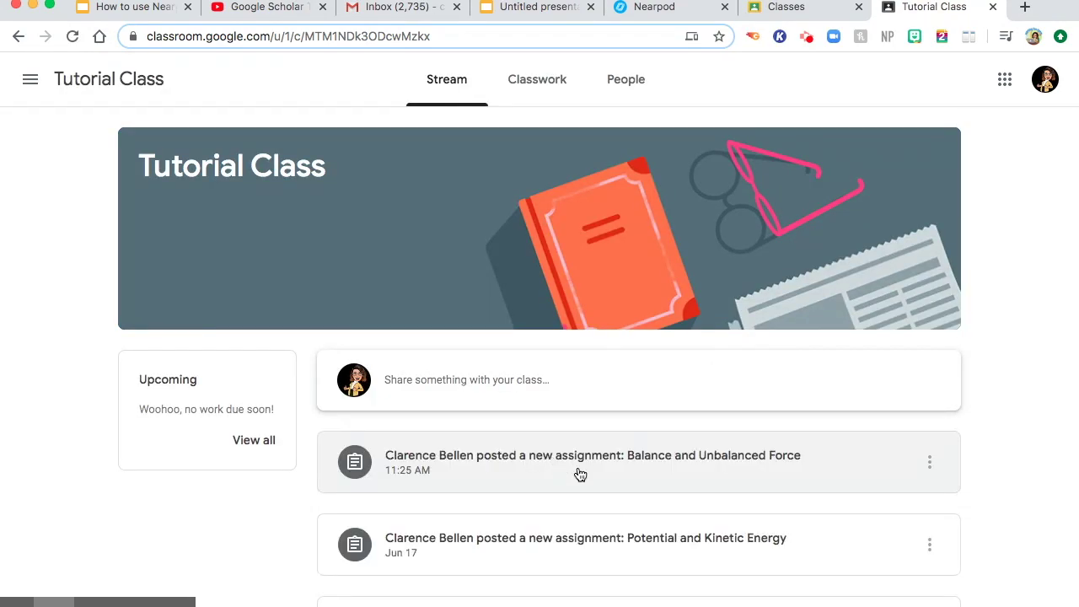
pyautogui.click(552, 467)
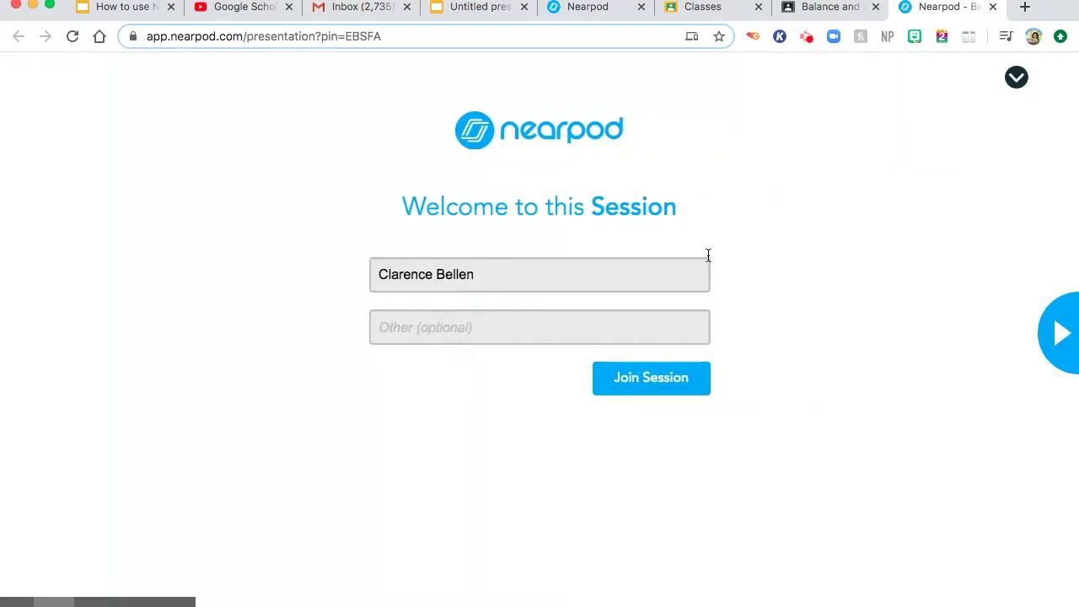
pyautogui.click(650, 379)
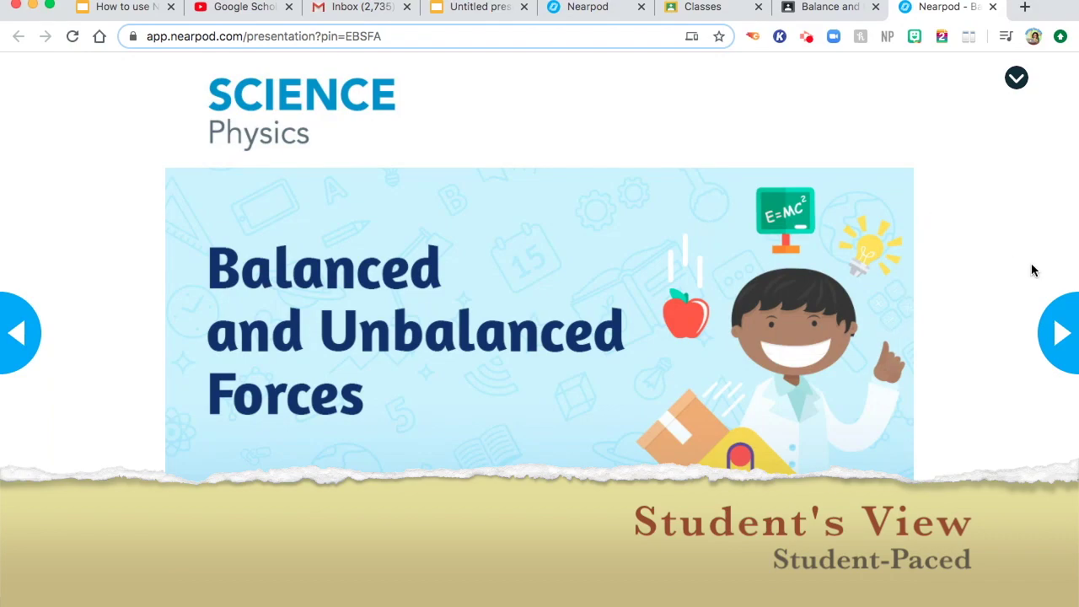
# Step: Page through the student-paced slides to the open-ended question "What is a force?" and enter "njjaasjkas" as a sample answer
pyautogui.click(1062, 333)
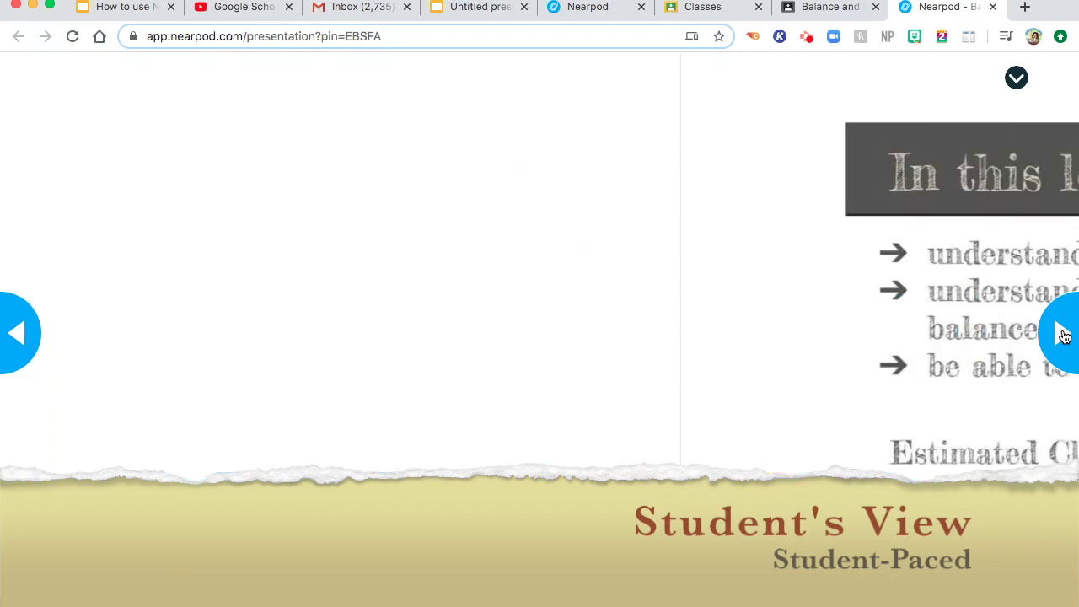
pyautogui.click(1062, 334)
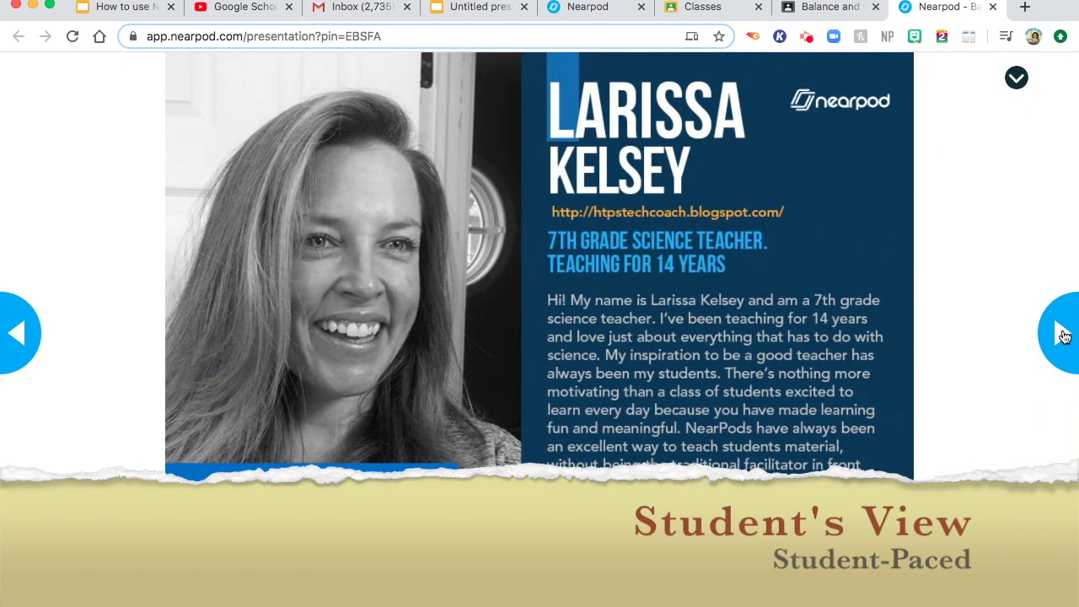
pyautogui.click(1062, 334)
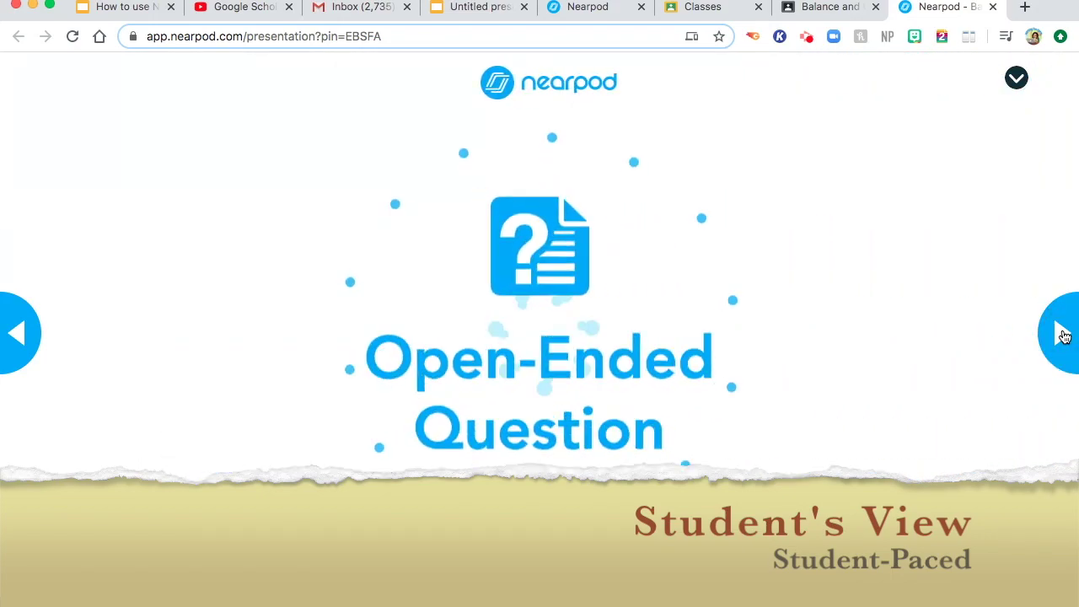
pyautogui.click(1062, 333)
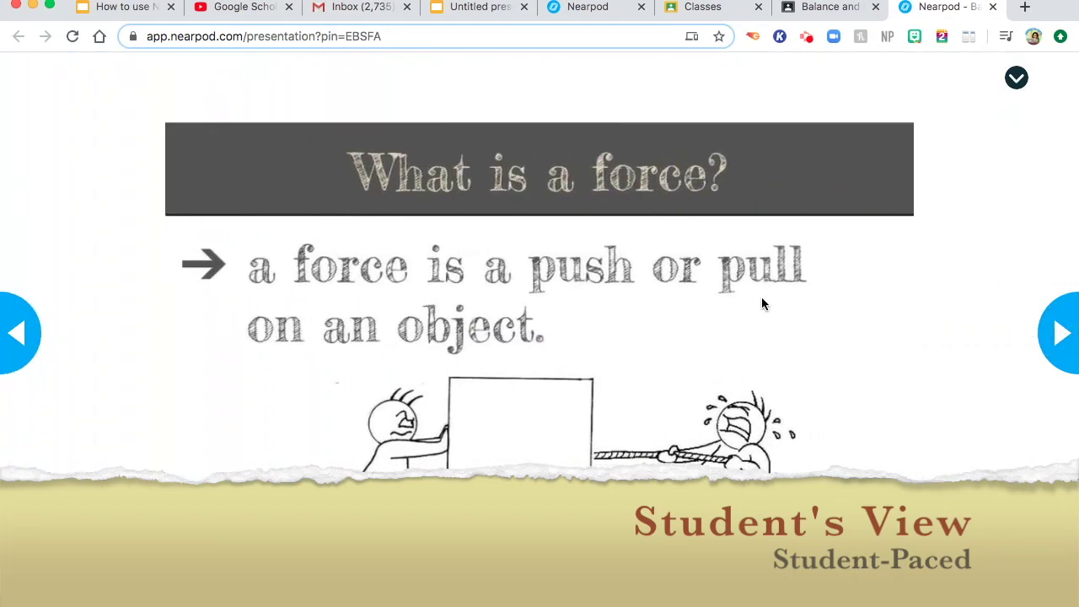
pyautogui.click(15, 352)
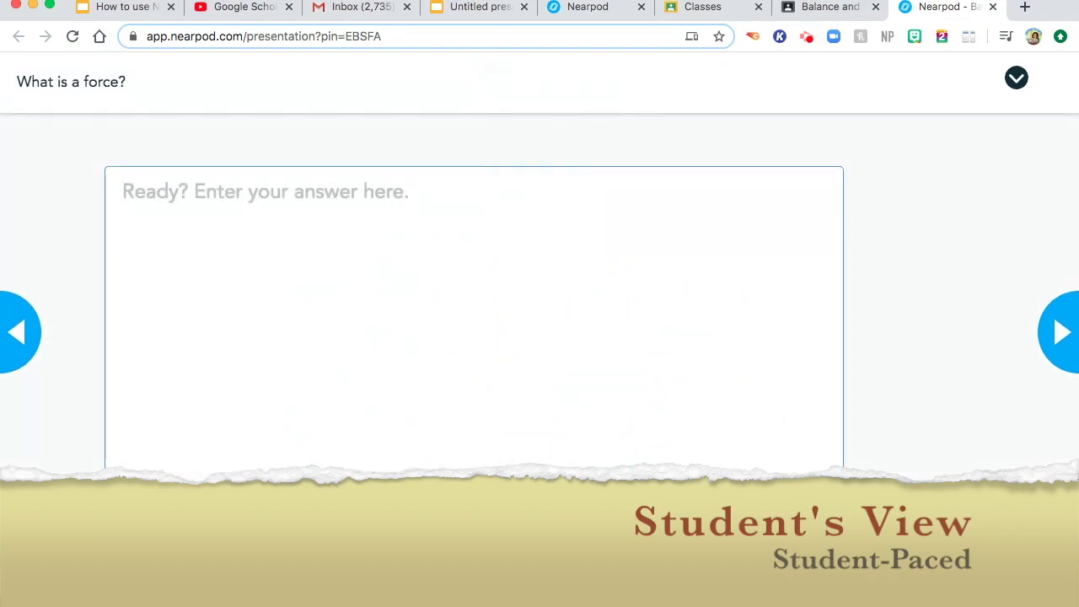
pyautogui.click(443, 325)
pyautogui.write('njjaasjkas')
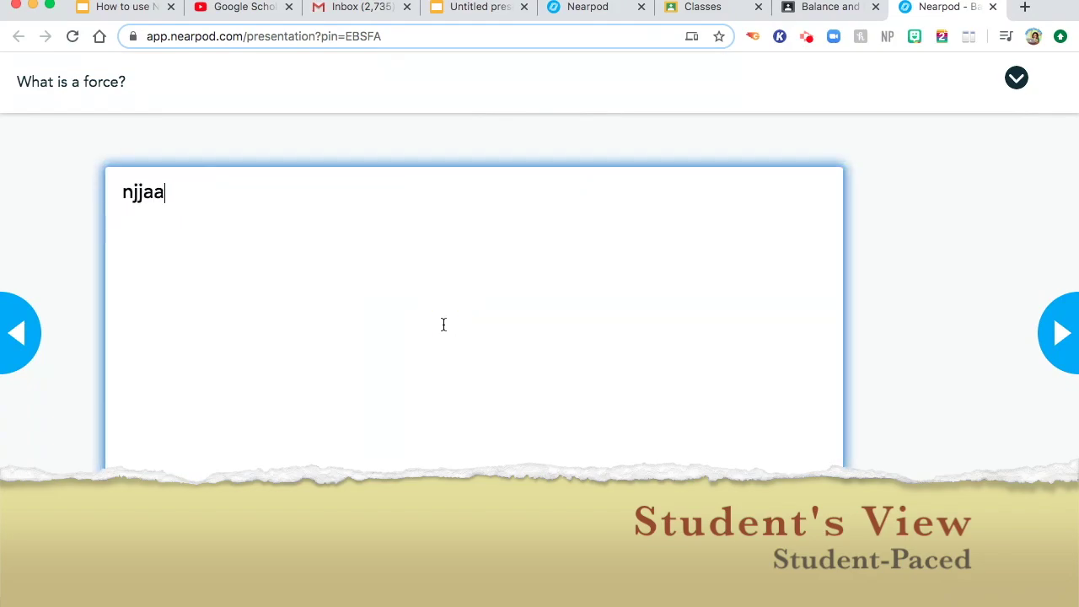
# Step: Continue past the force definition and video introduction to the rocket launch slide, and open the student session menu
pyautogui.click(1058, 330)
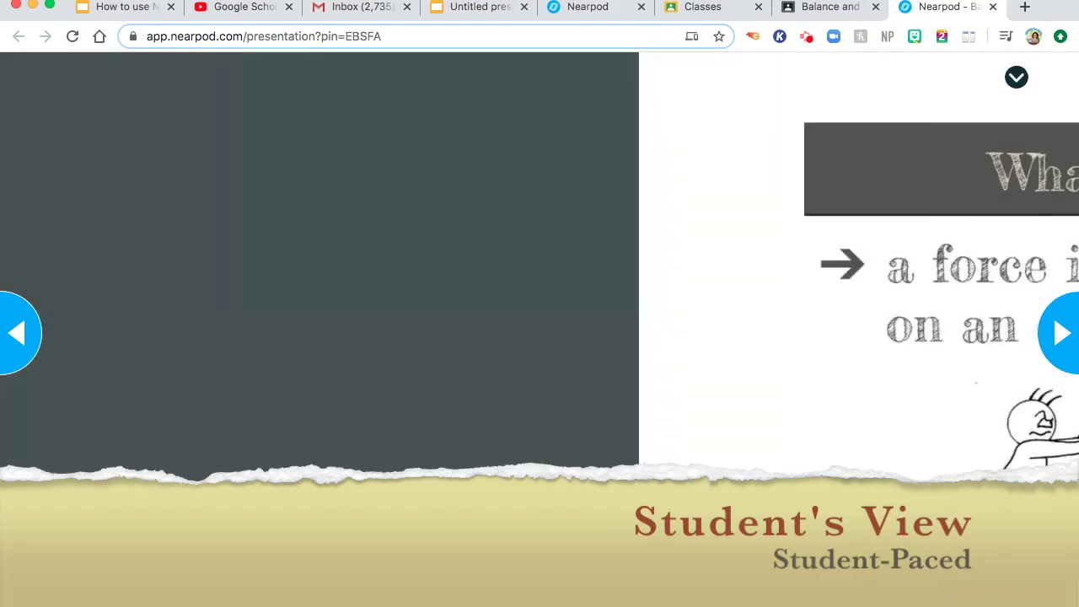
pyautogui.click(1058, 329)
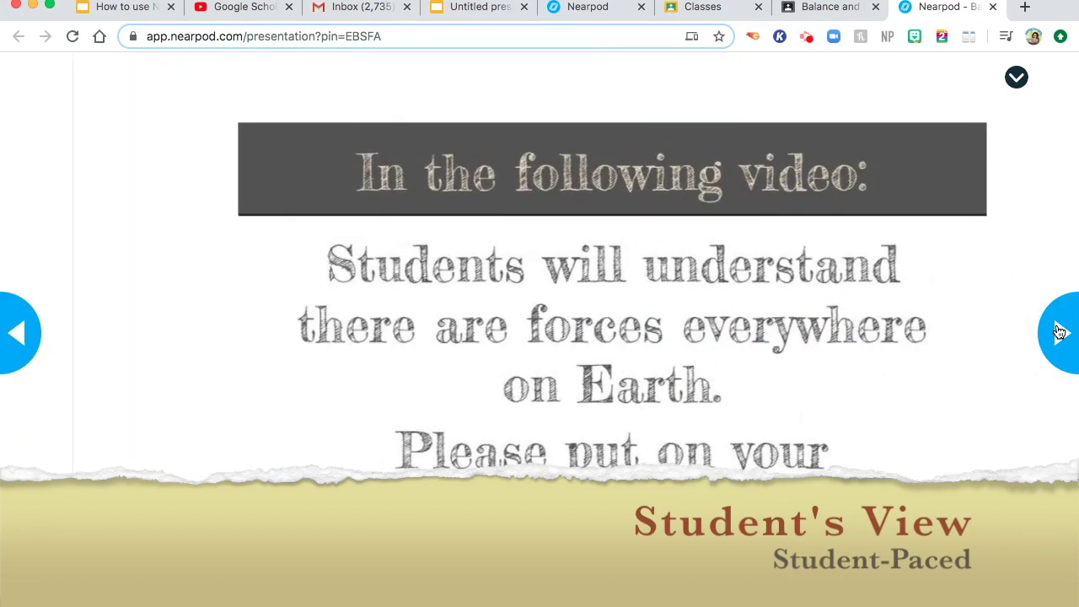
pyautogui.click(1059, 329)
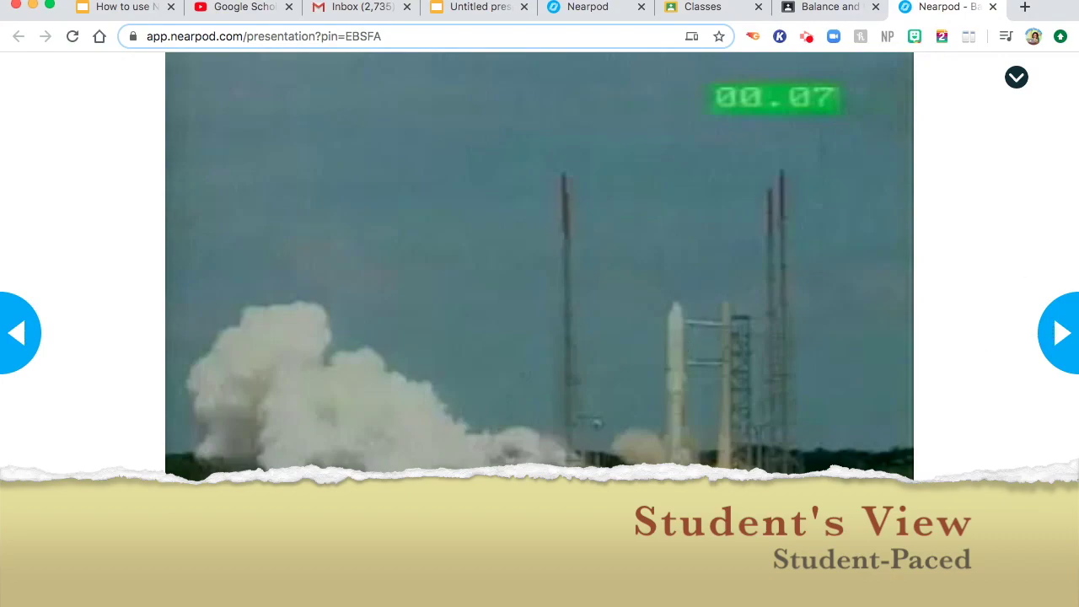
pyautogui.click(1015, 78)
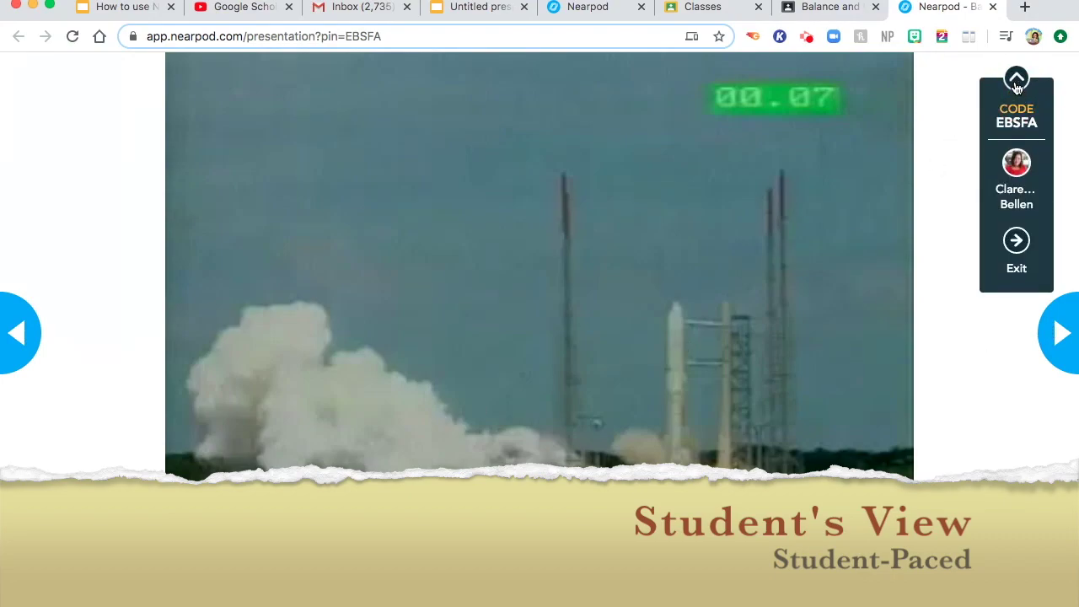
# Step: Exit the student-paced lesson, confirm leaving it, and close the student's browser tab
pyautogui.click(1016, 242)
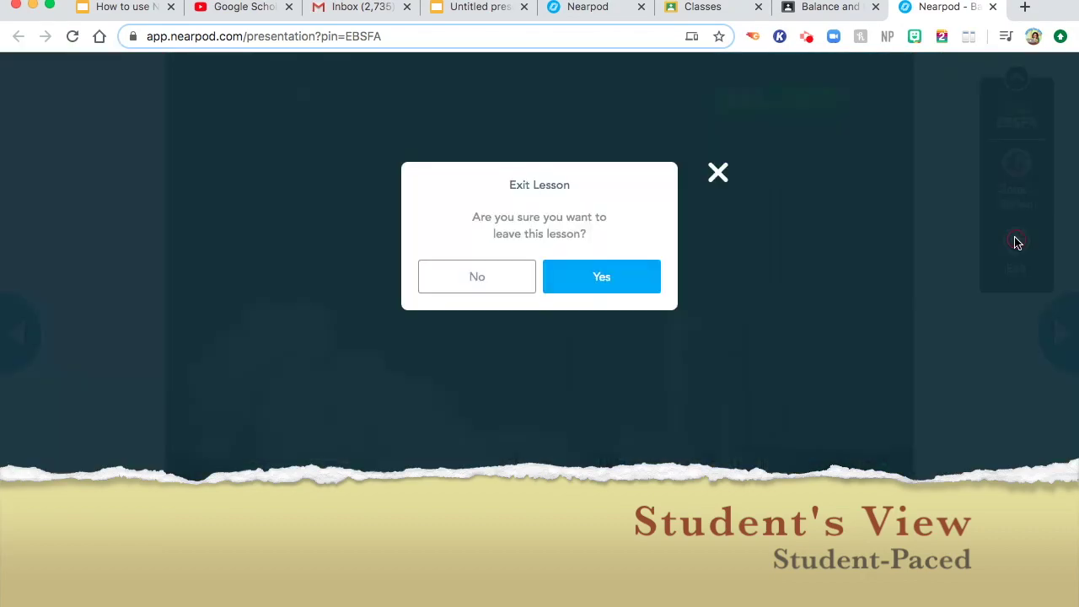
pyautogui.click(580, 284)
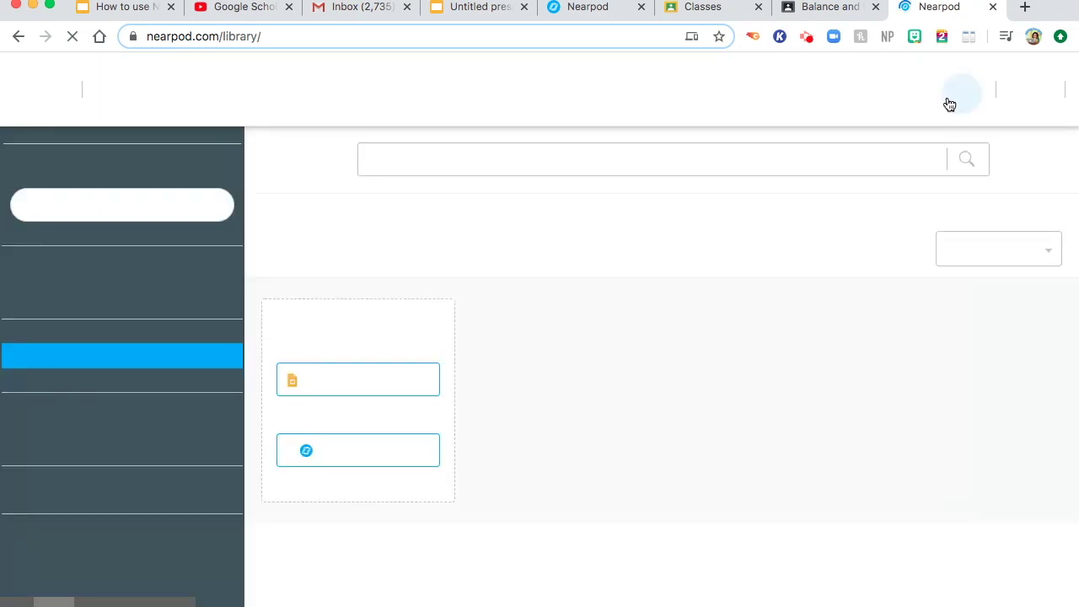
pyautogui.click(600, 11)
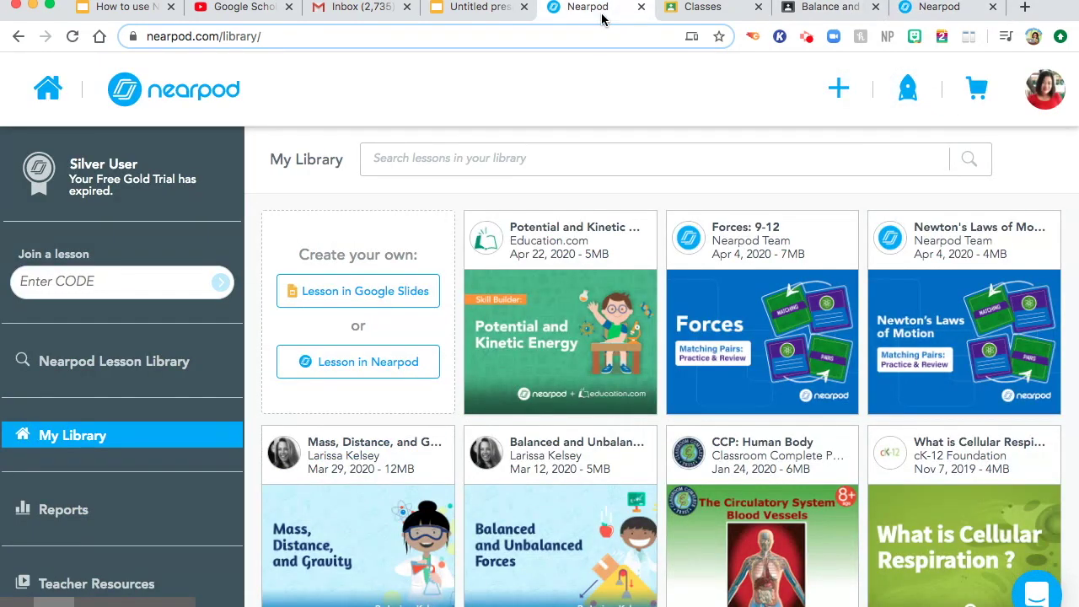
pyautogui.click(992, 6)
# Step: In the untitled Google Slides presentation, close the Themes pane, open the Nearpod add-on, and dismiss its copy-and-paste note
pyautogui.moveTo(581, 368)
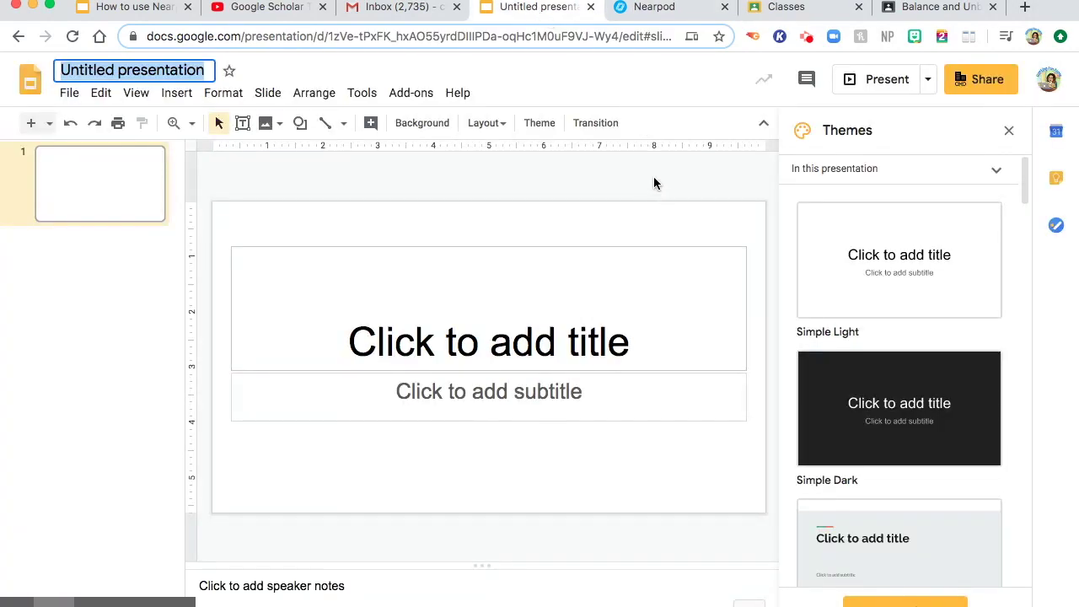
pyautogui.click(1011, 131)
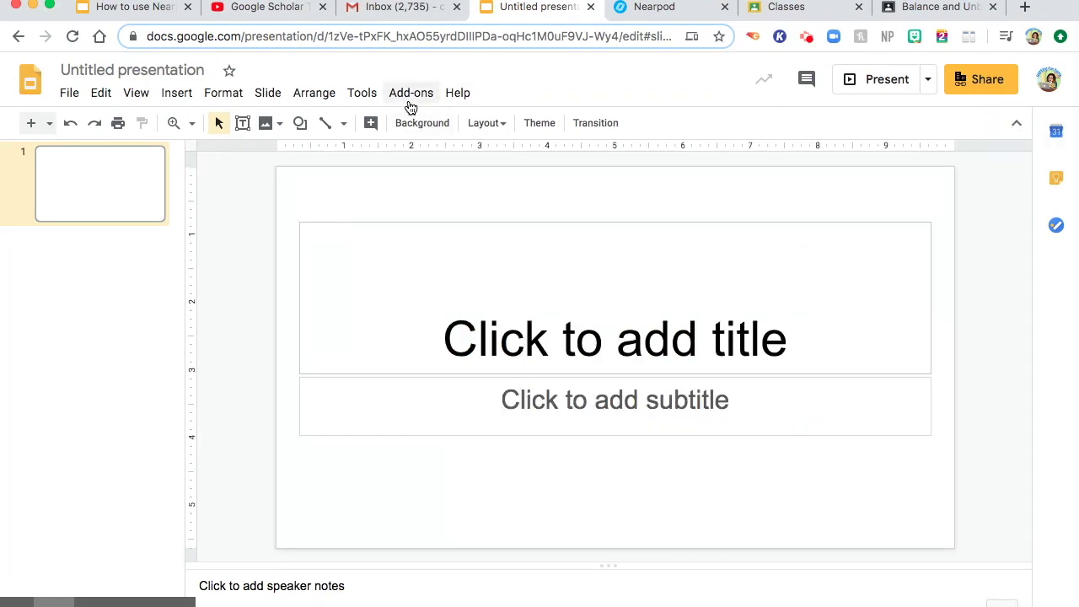
pyautogui.click(410, 97)
pyautogui.moveTo(442, 175)
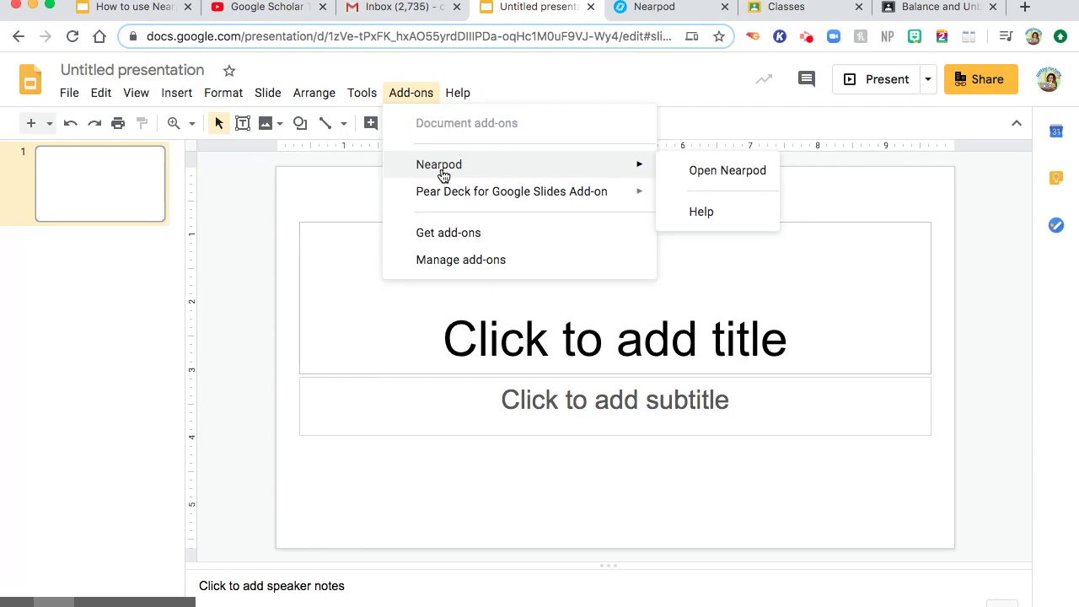
pyautogui.click(712, 172)
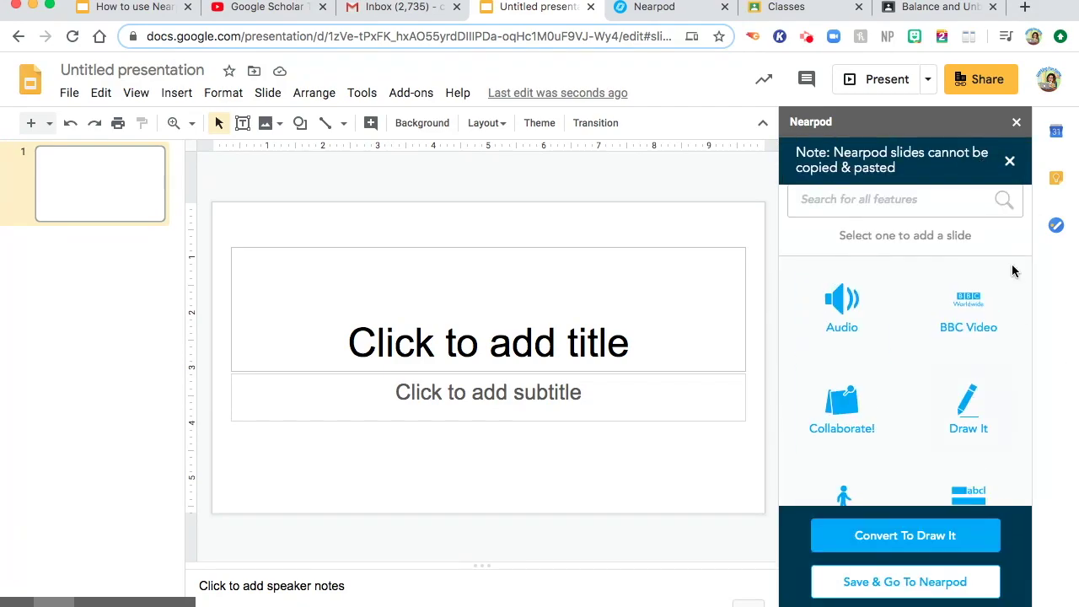
pyautogui.click(1010, 163)
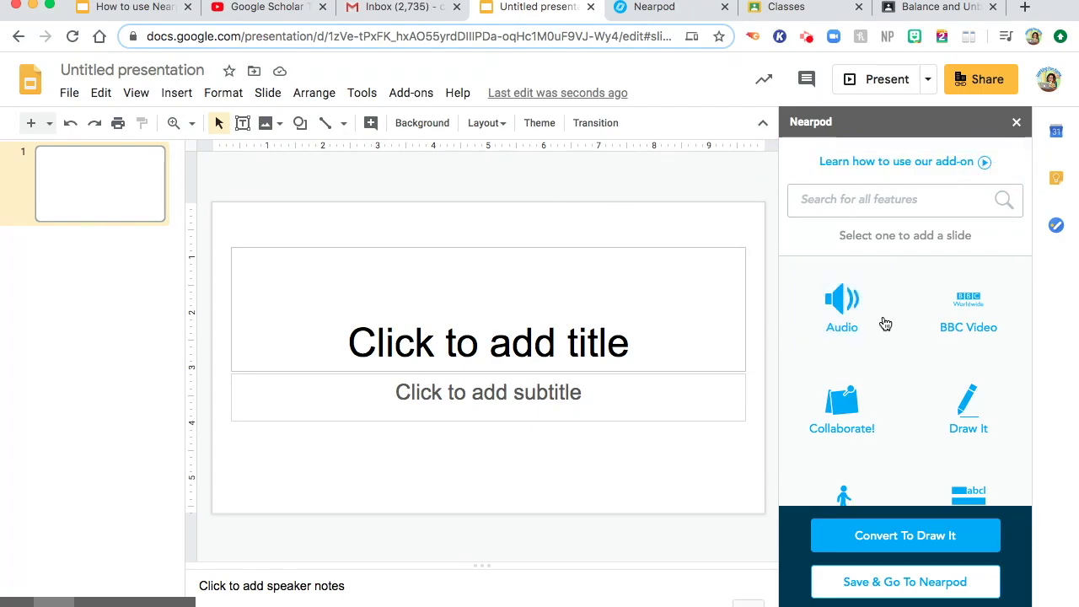
# Step: Look through the Nearpod add-on's slide features, from Audio and Draw It through to Time to Climb and Web Content
pyautogui.scroll(-2, 995, 320)
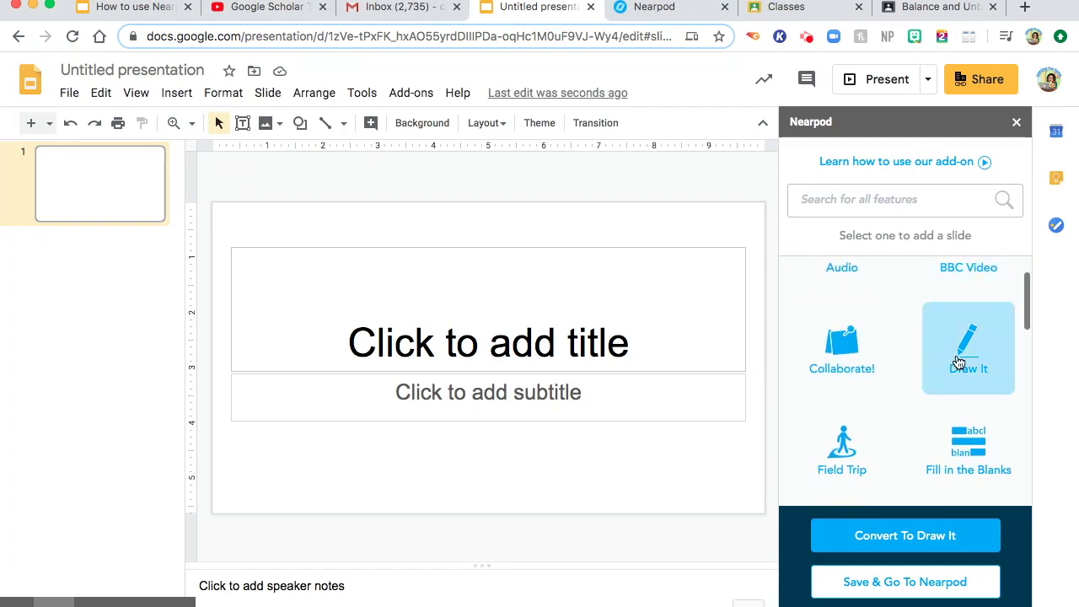
pyautogui.scroll(-2, 958, 364)
pyautogui.scroll(-1, 959, 363)
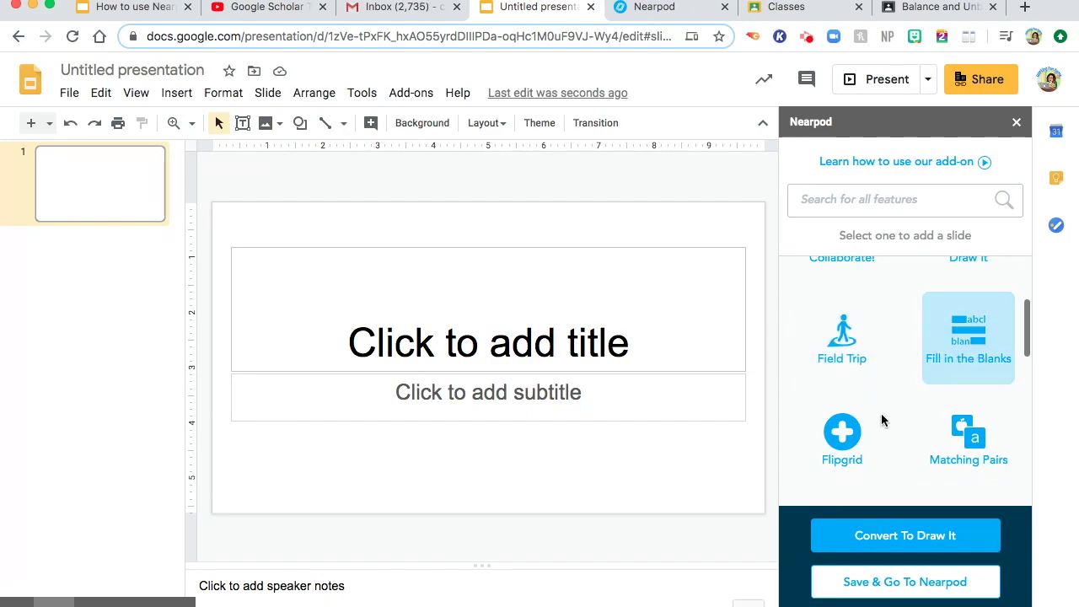
pyautogui.scroll(-3, 862, 436)
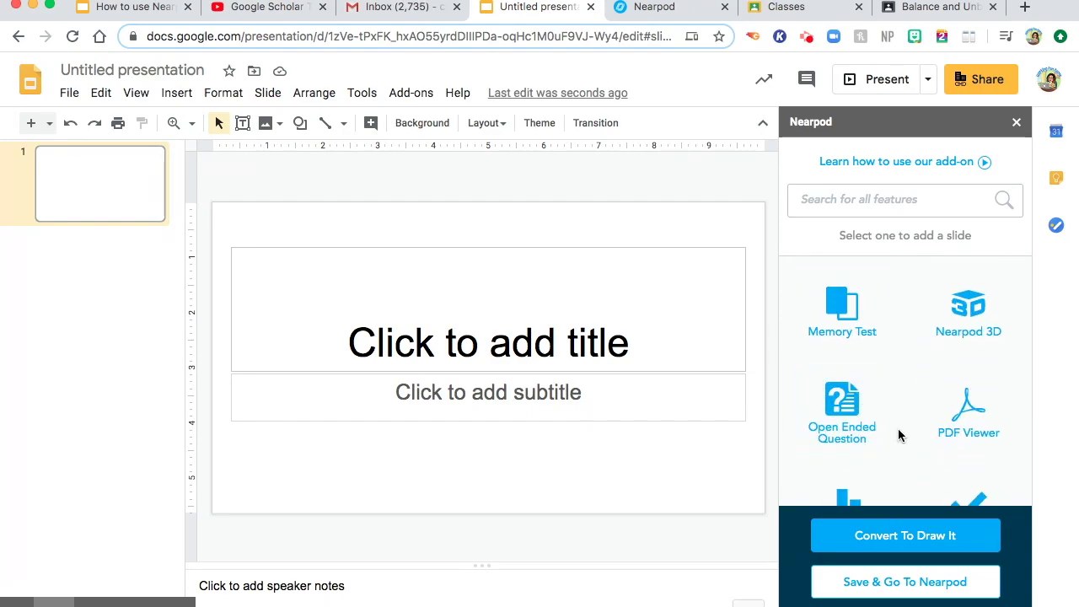
pyautogui.scroll(3, 898, 435)
pyautogui.scroll(-3, 968, 373)
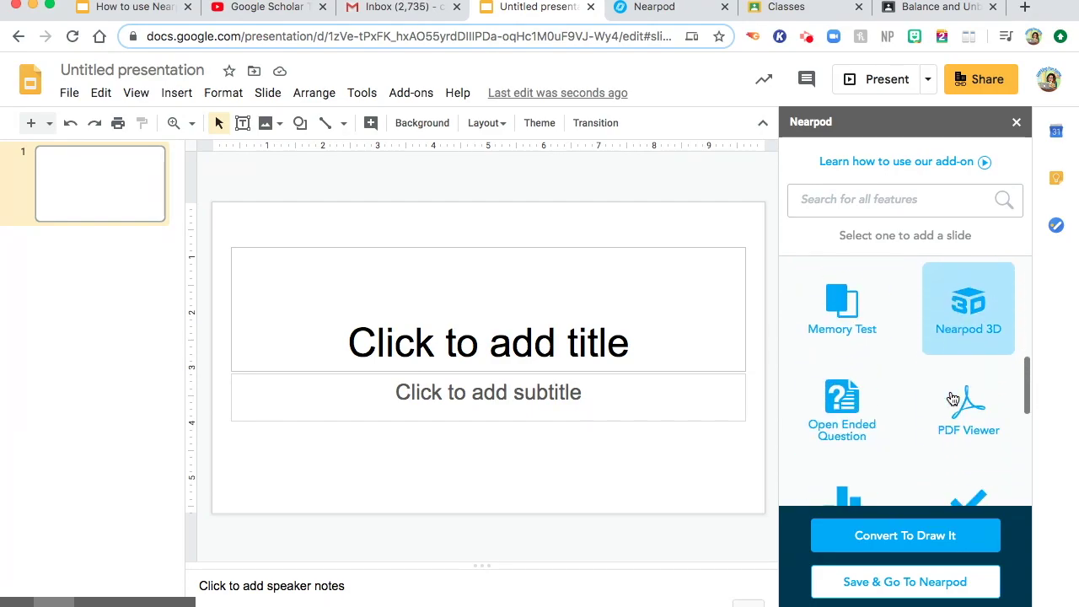
pyautogui.scroll(-3, 881, 411)
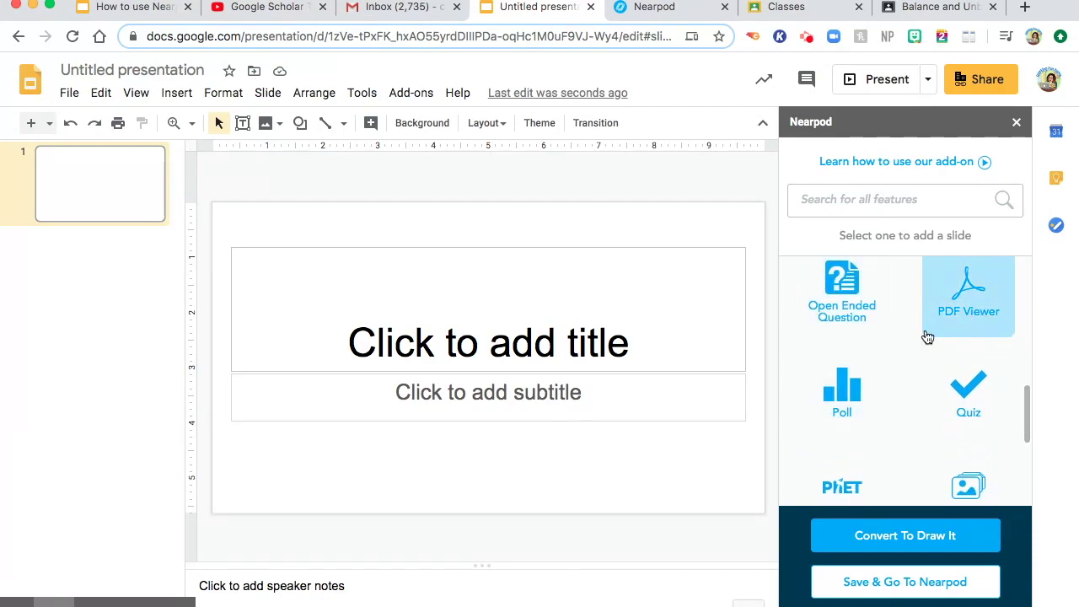
pyautogui.scroll(-1, 869, 368)
pyautogui.scroll(-1, 870, 369)
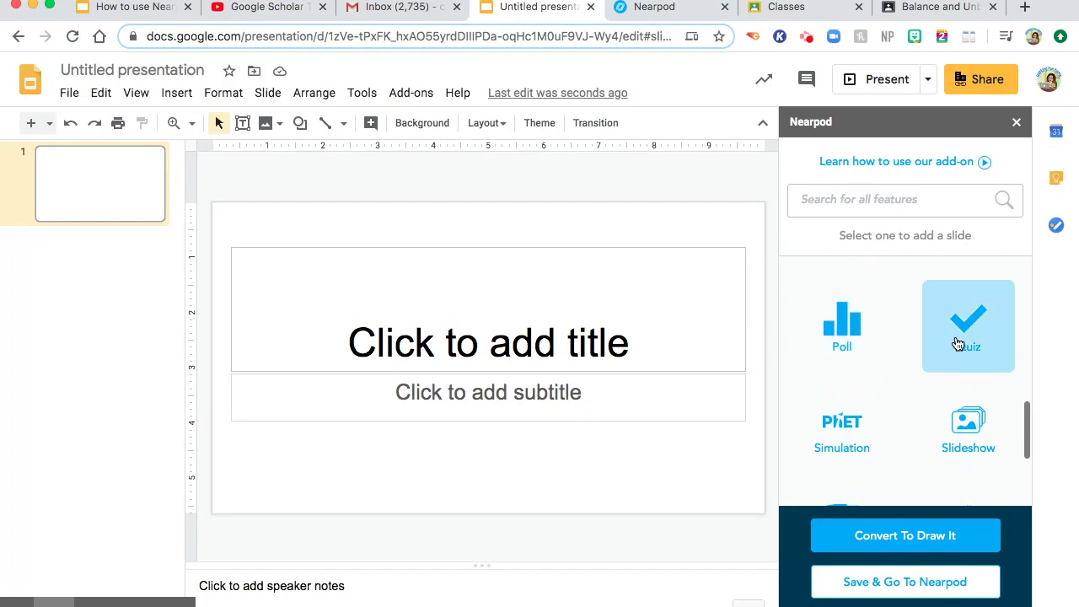
pyautogui.scroll(-2, 856, 432)
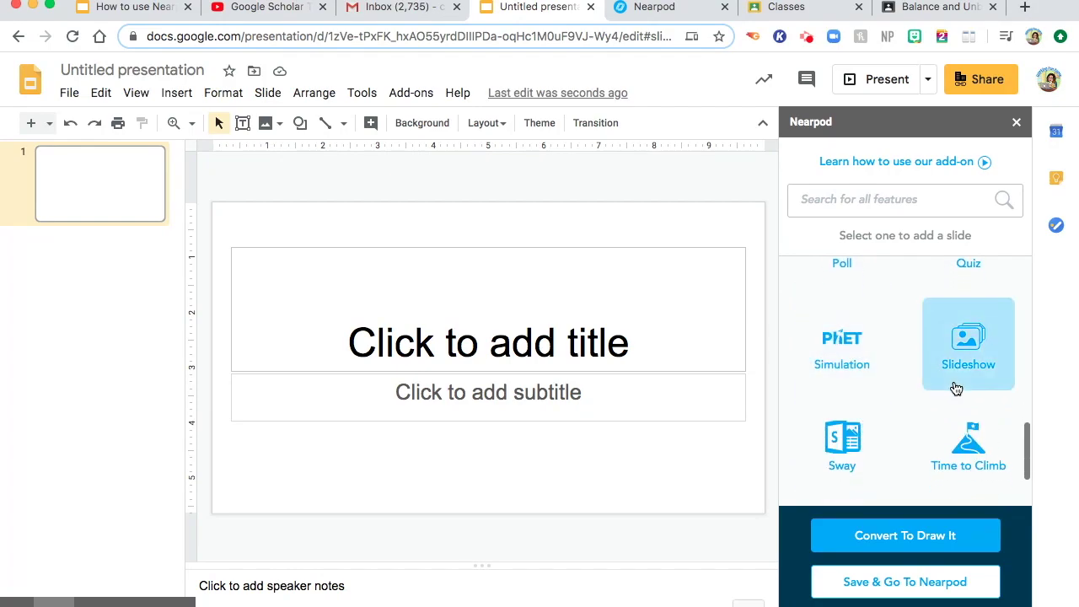
pyautogui.scroll(-2, 958, 447)
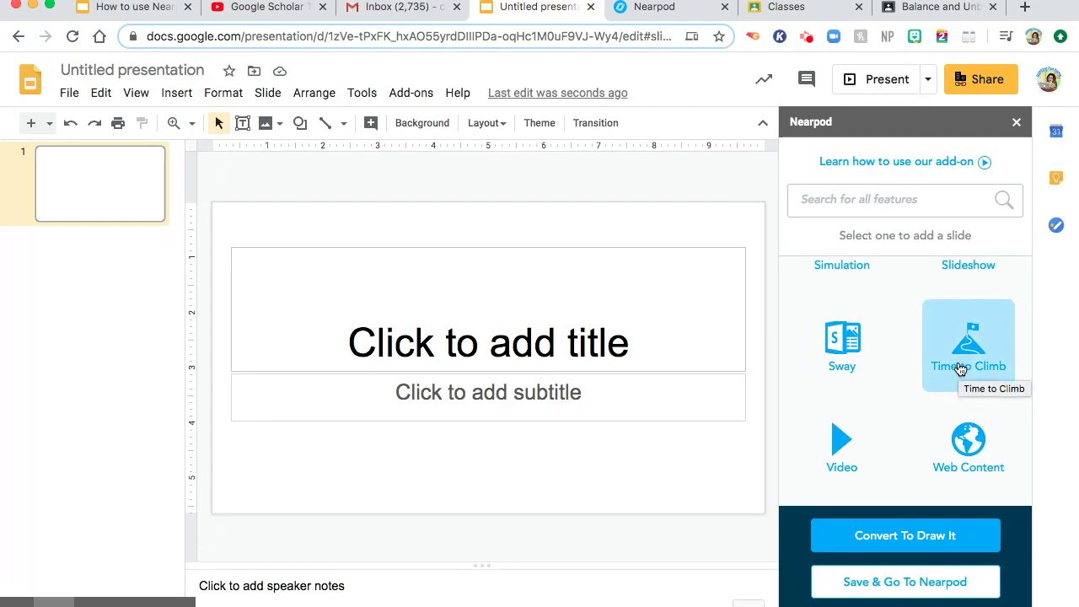
# Step: Start a Time to Climb activity and enter the question "What is the color of the sky"
pyautogui.moveTo(959, 369); pyautogui.dragTo(633, 368)
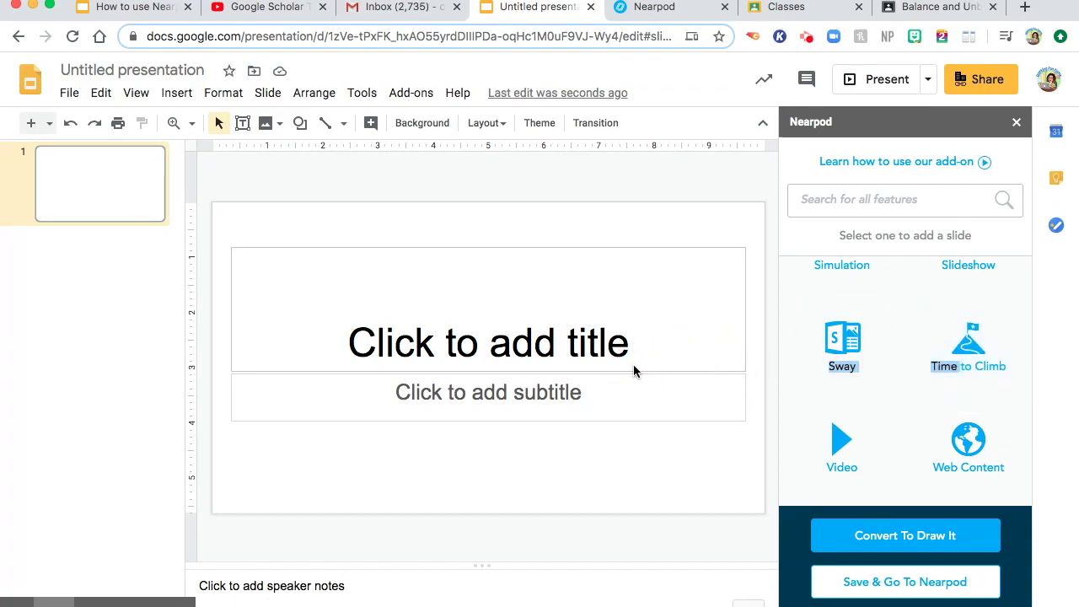
pyautogui.click(981, 373)
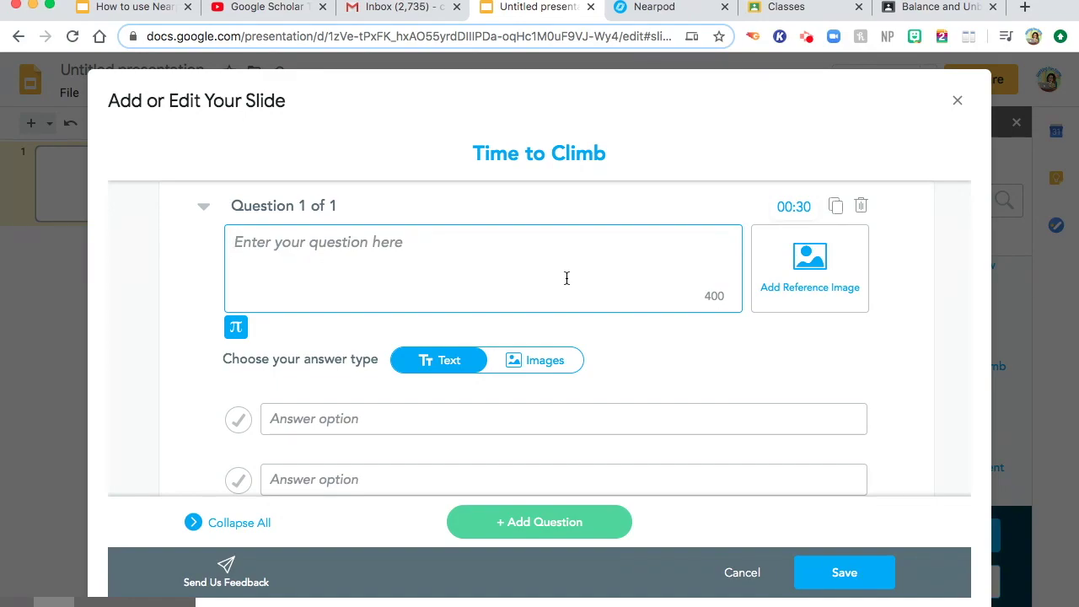
pyautogui.write('What is the color of the sky')
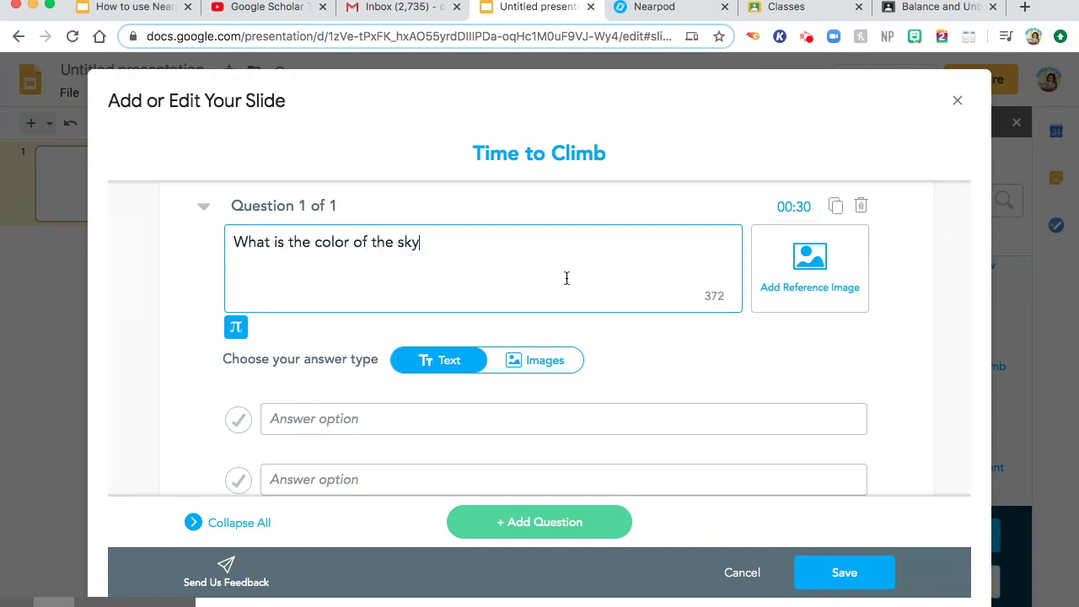
# Step: Enter "blue" and "white" as the two text answer options for the sky color question
pyautogui.scroll(-2, 686, 319)
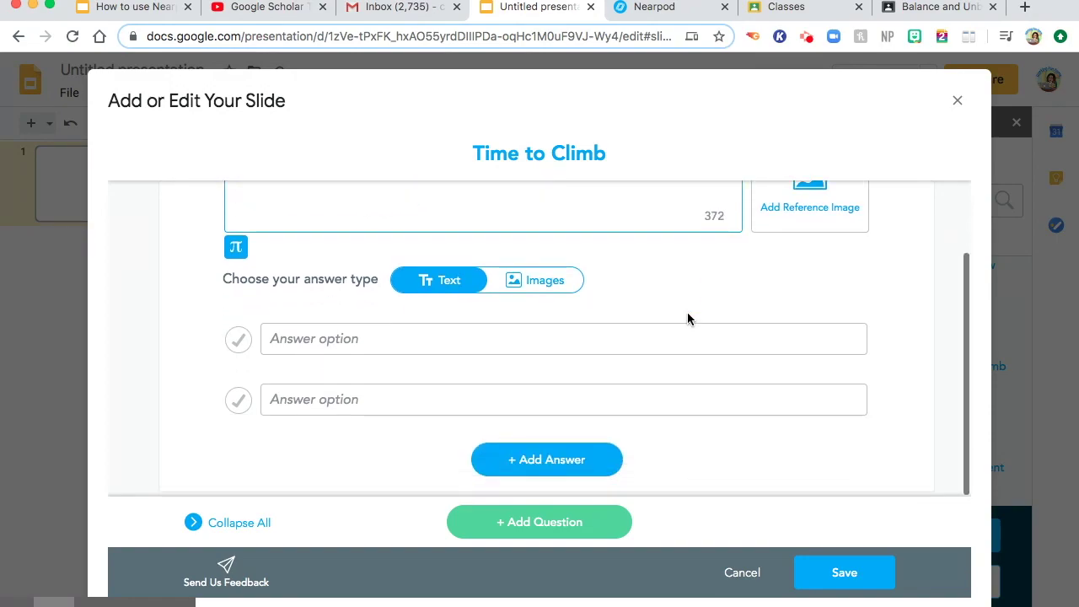
pyautogui.click(566, 340)
pyautogui.write('bl')
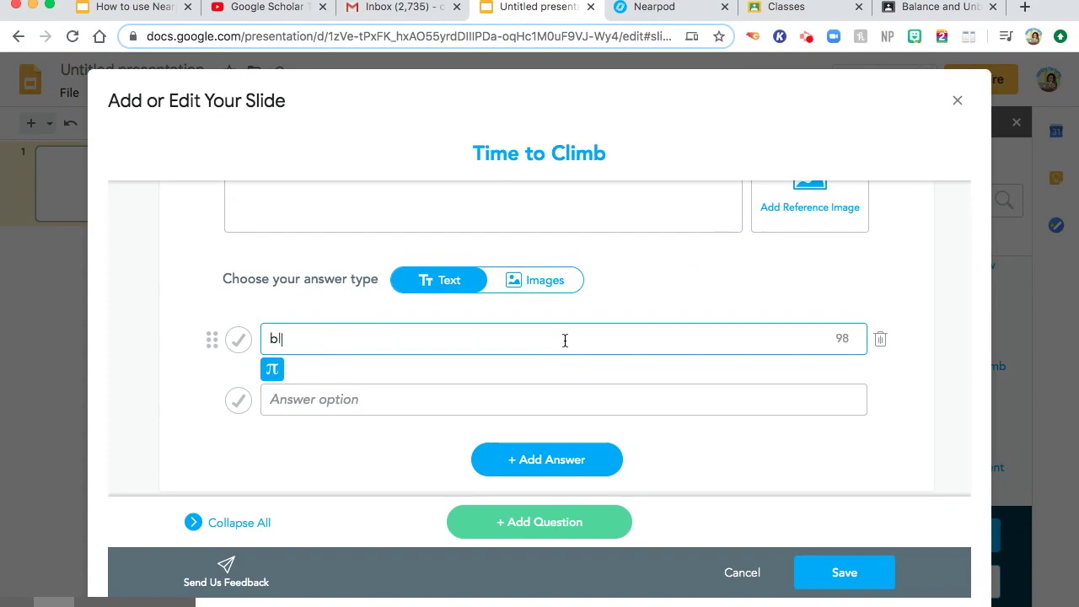
pyautogui.write('ue')
pyautogui.click(470, 388)
pyautogui.write('w')
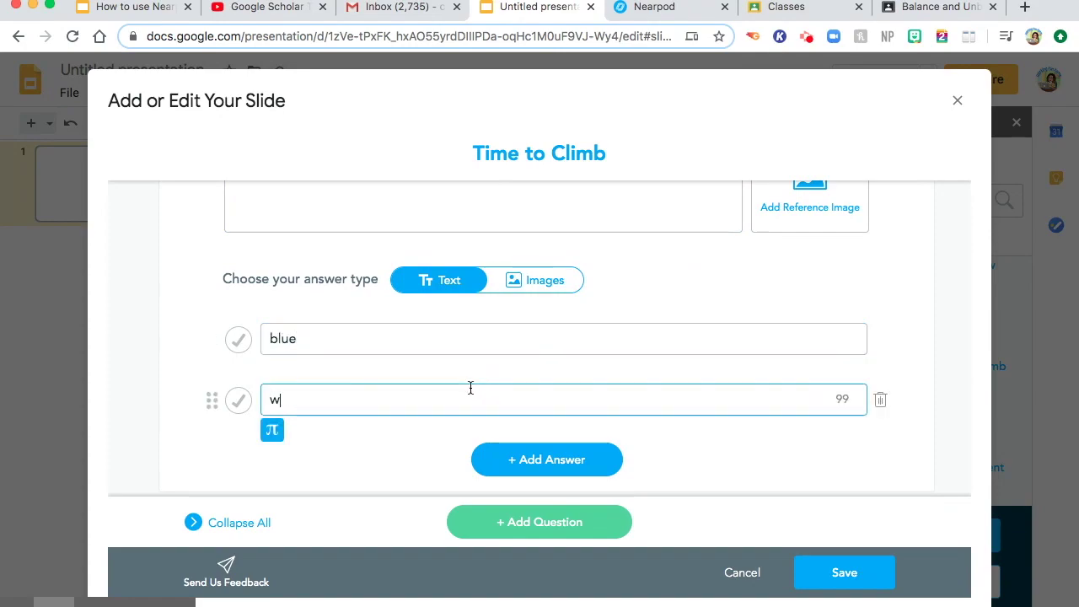
pyautogui.write('hite')
# Step: Mark "white" as the correct answer and save the Time to Climb activity as a slide
pyautogui.click(240, 401)
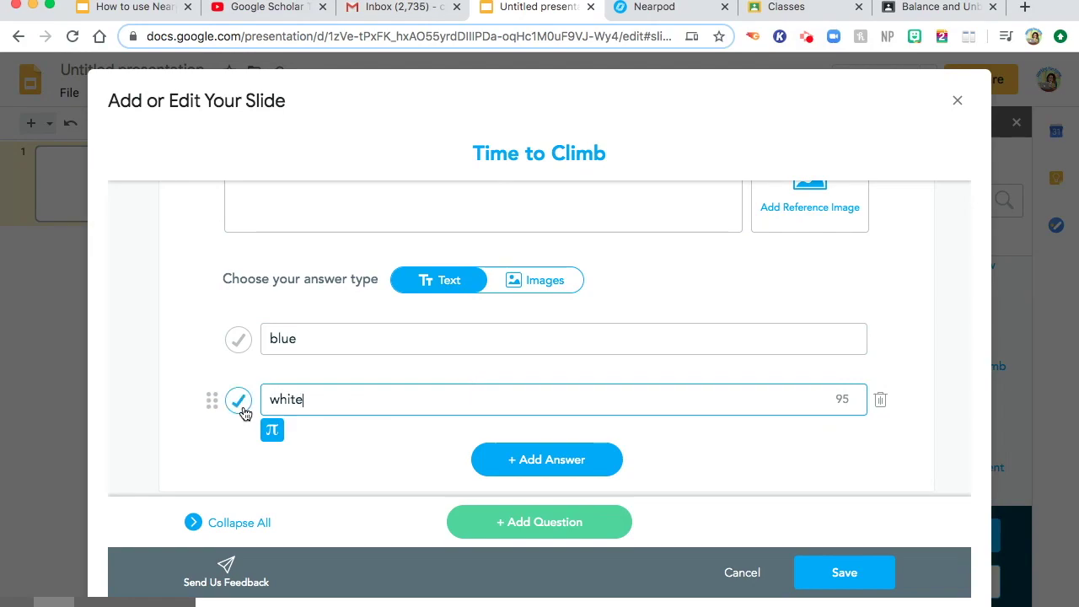
pyautogui.click(243, 407)
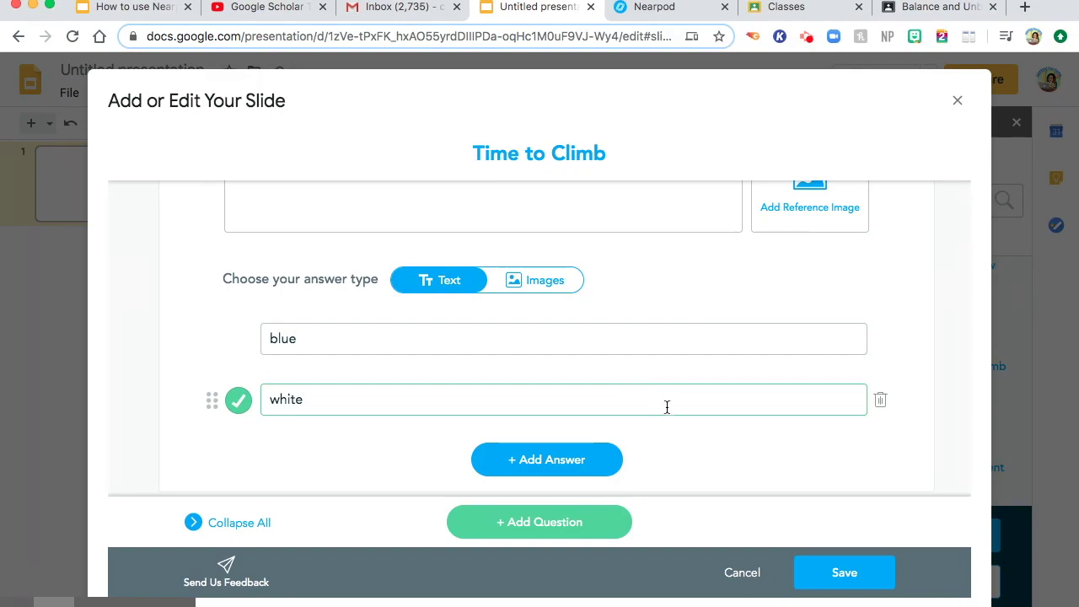
pyautogui.click(831, 573)
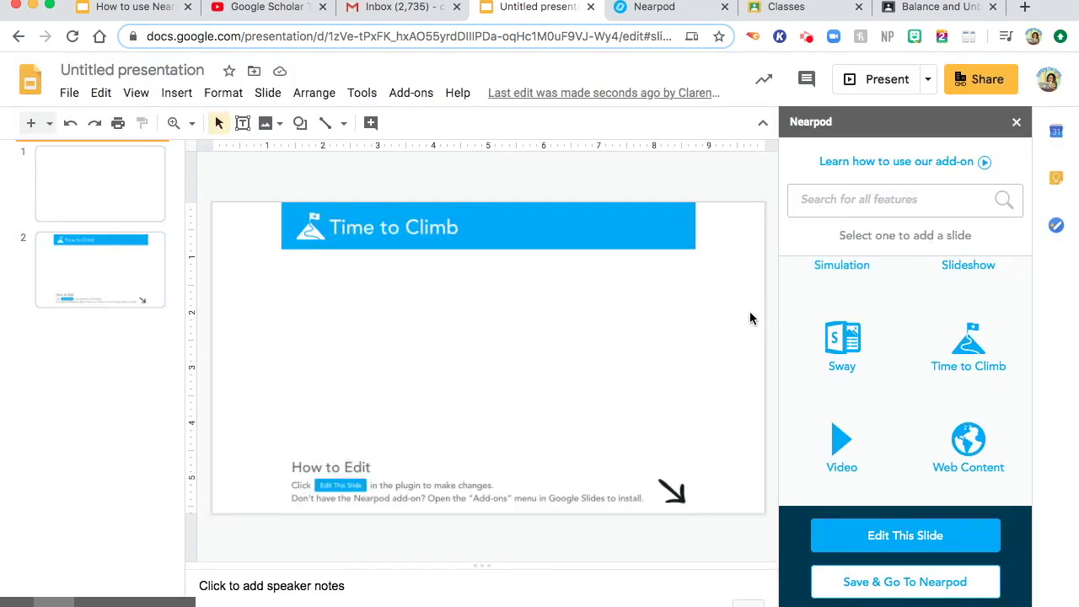
# Step: Start a PDF Viewer slide and open the Google Drive file picker as its source
pyautogui.scroll(4, 843, 421)
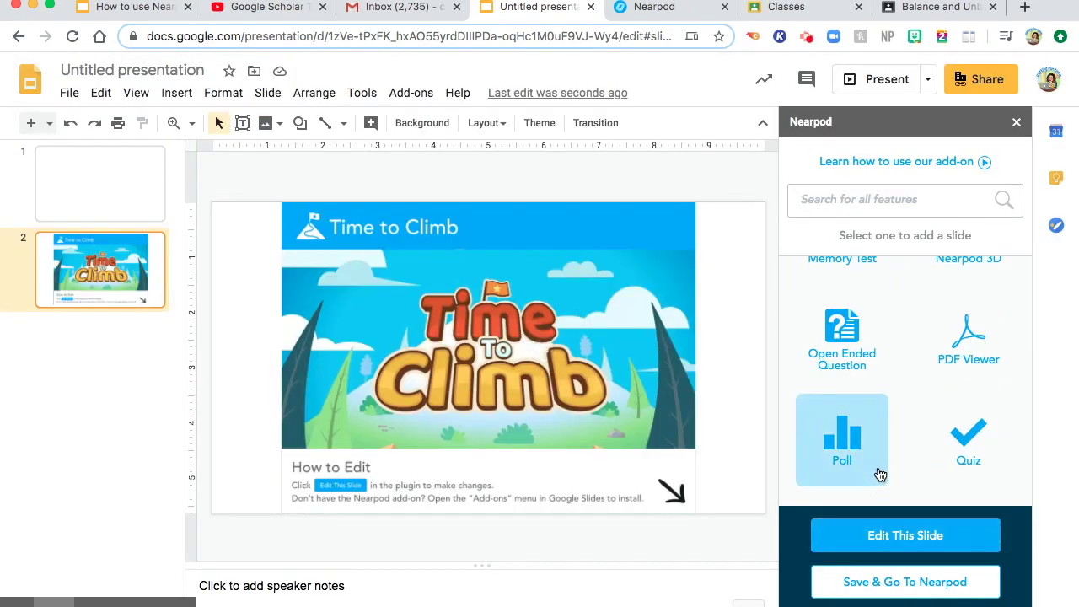
pyautogui.click(973, 364)
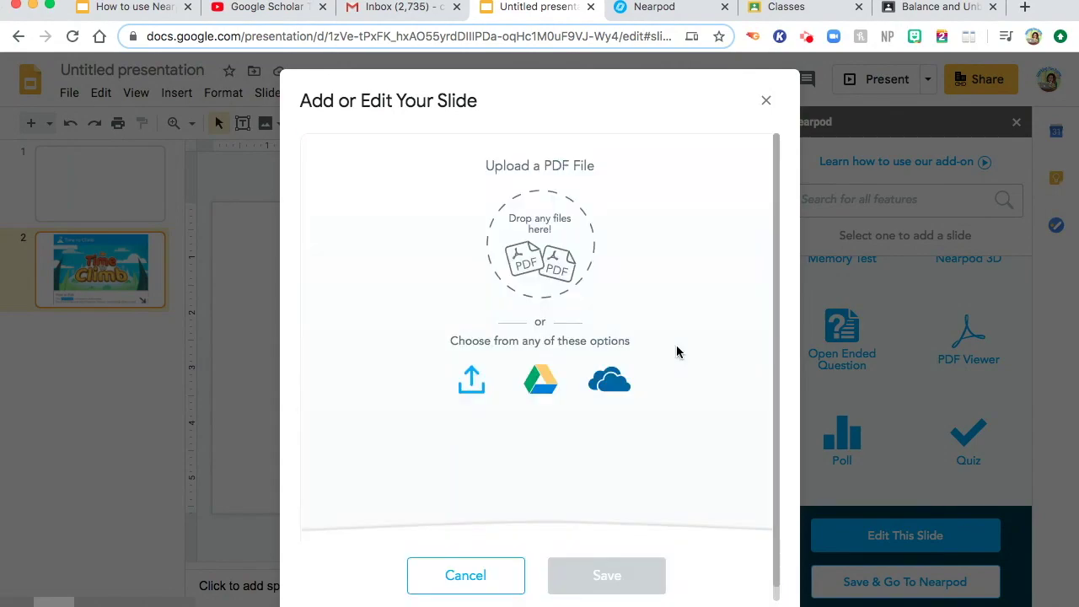
pyautogui.click(525, 376)
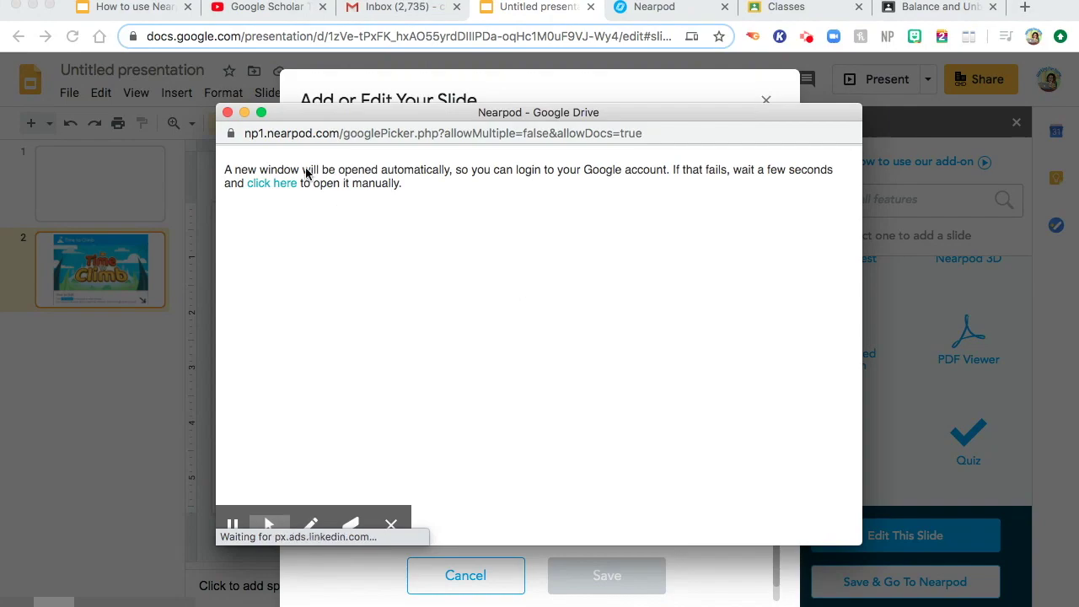
pyautogui.click(283, 193)
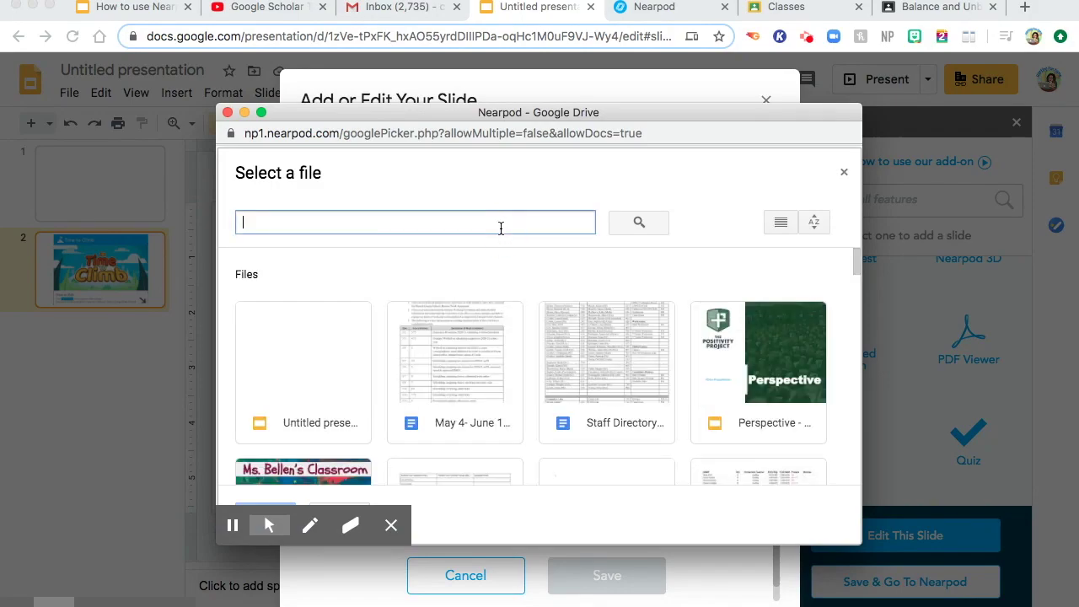
# Step: Search Drive for "newsela" and add "Inside Digestive System-830 newsela.pdf" as the PDF Viewer slide
pyautogui.write('newsea')
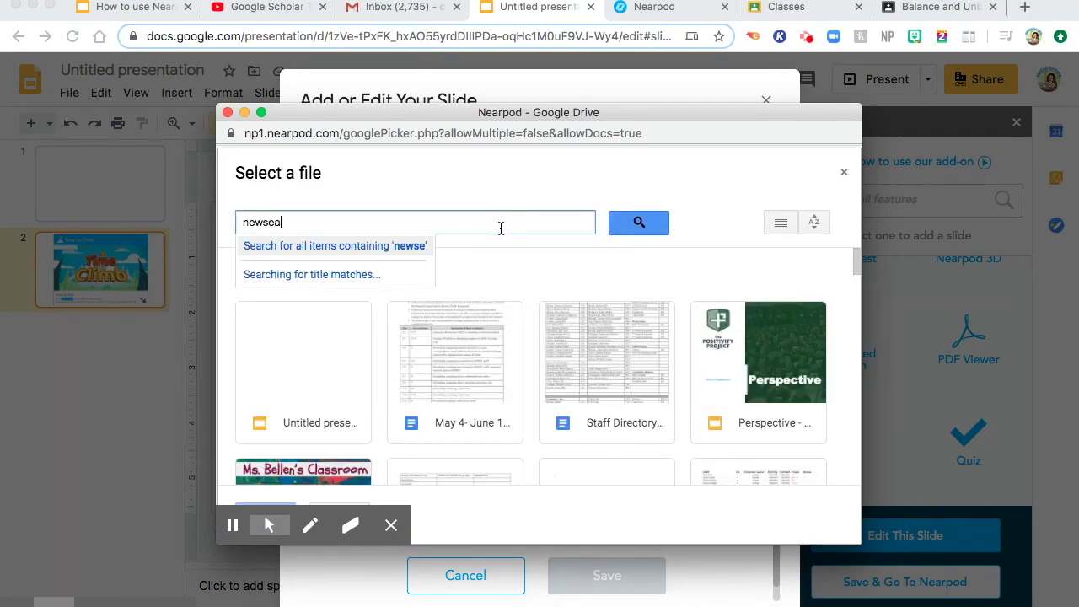
pyautogui.write('l')
pyautogui.press('BackSpace')
pyautogui.press('BackSpace')
pyautogui.write('la')
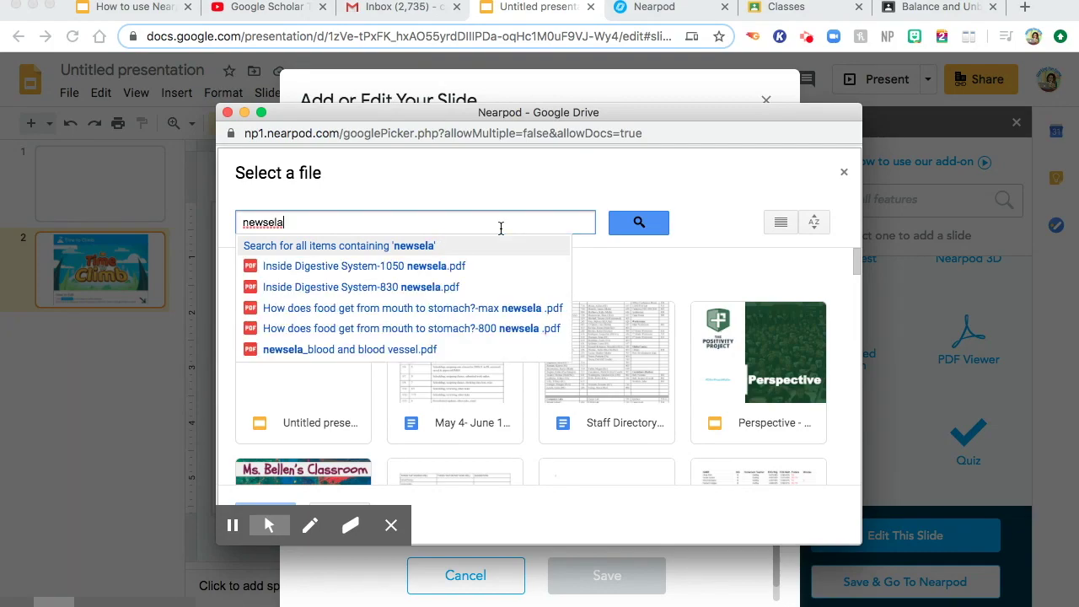
pyautogui.click(406, 287)
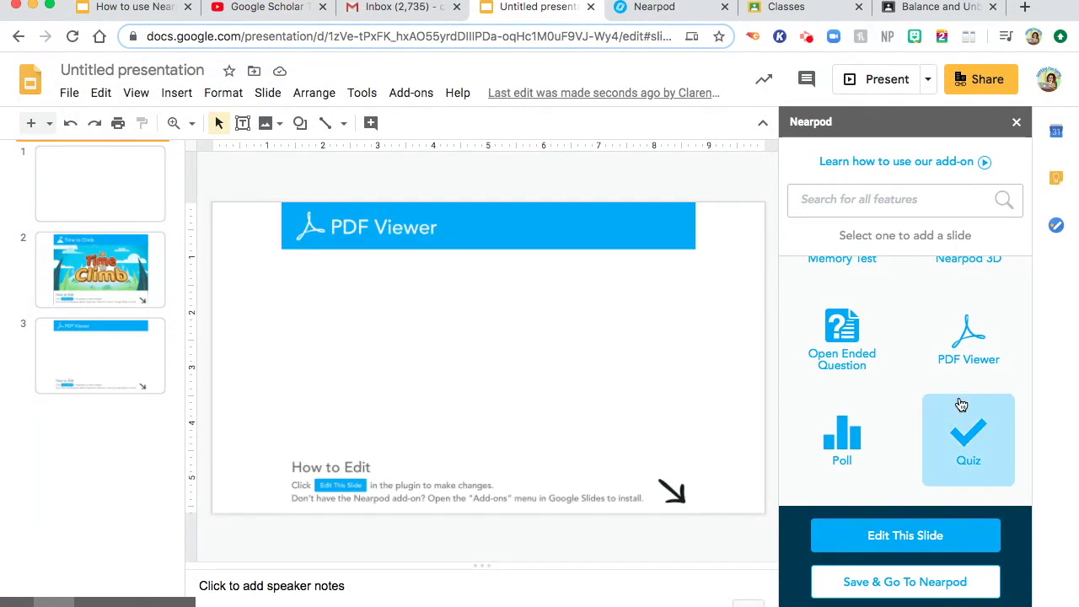
# Step: Add a Field Trip slide using the "Santorini, Greece" panorama
pyautogui.scroll(5, 961, 405)
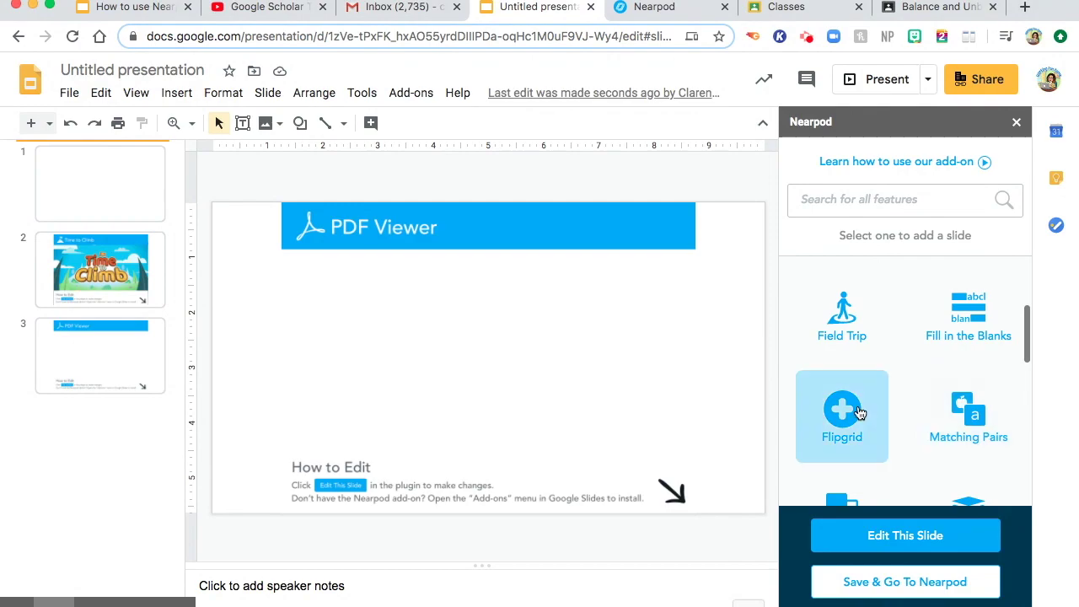
pyautogui.scroll(2, 907, 376)
pyautogui.scroll(-2, 910, 375)
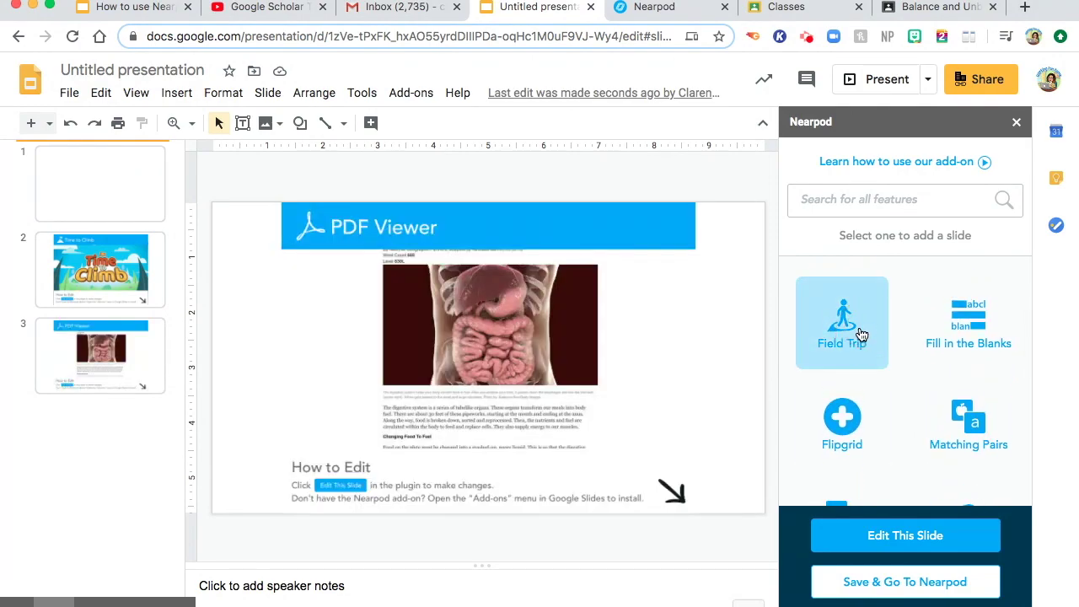
pyautogui.click(860, 335)
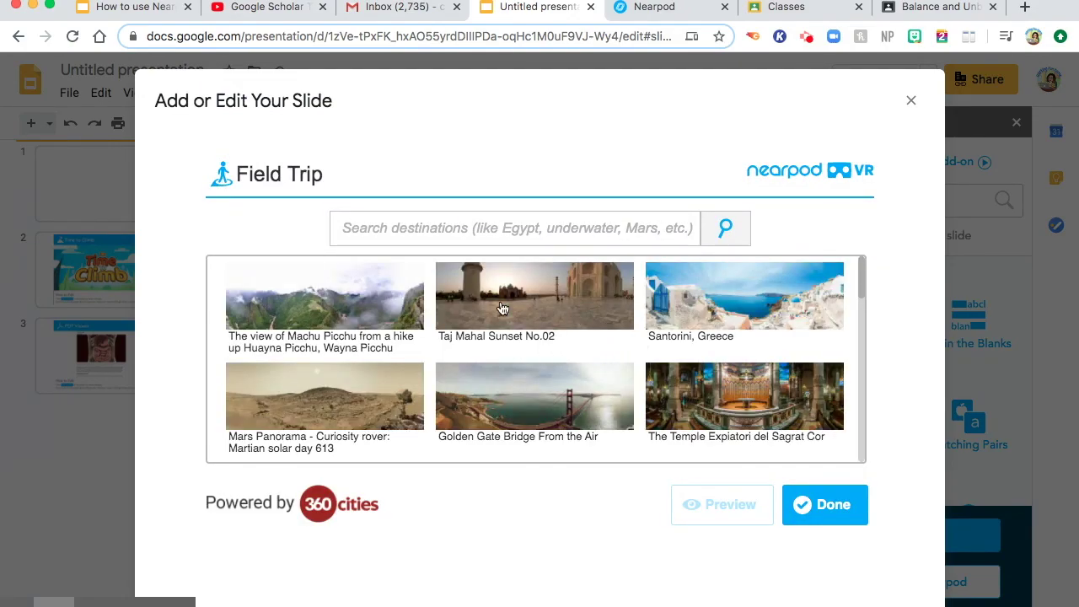
pyautogui.scroll(-10, 502, 309)
pyautogui.scroll(10, 502, 308)
pyautogui.scroll(-5, 502, 308)
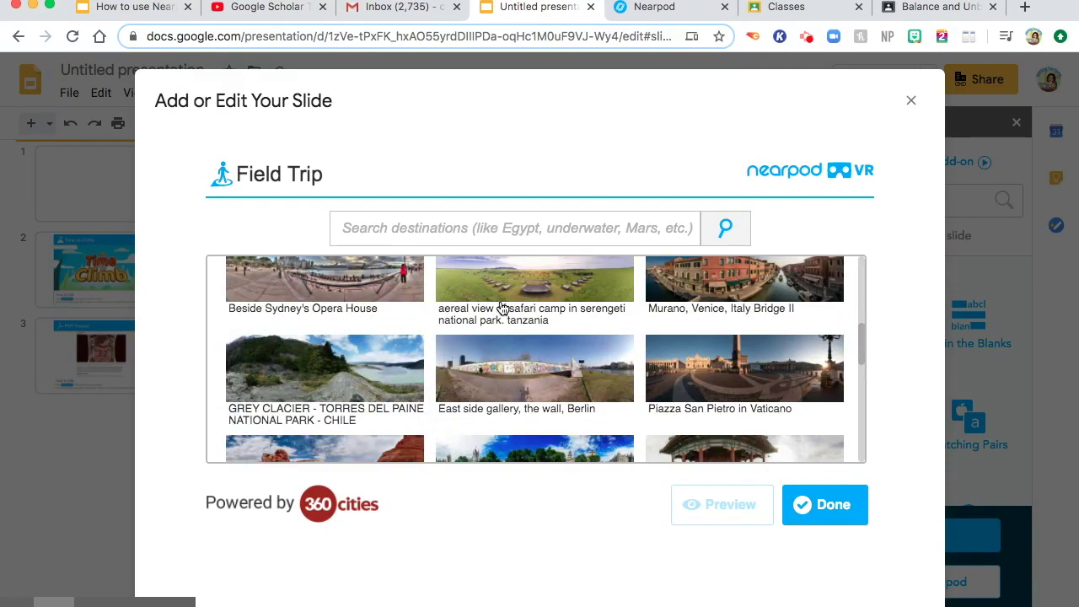
pyautogui.scroll(5, 501, 309)
pyautogui.scroll(1, 616, 340)
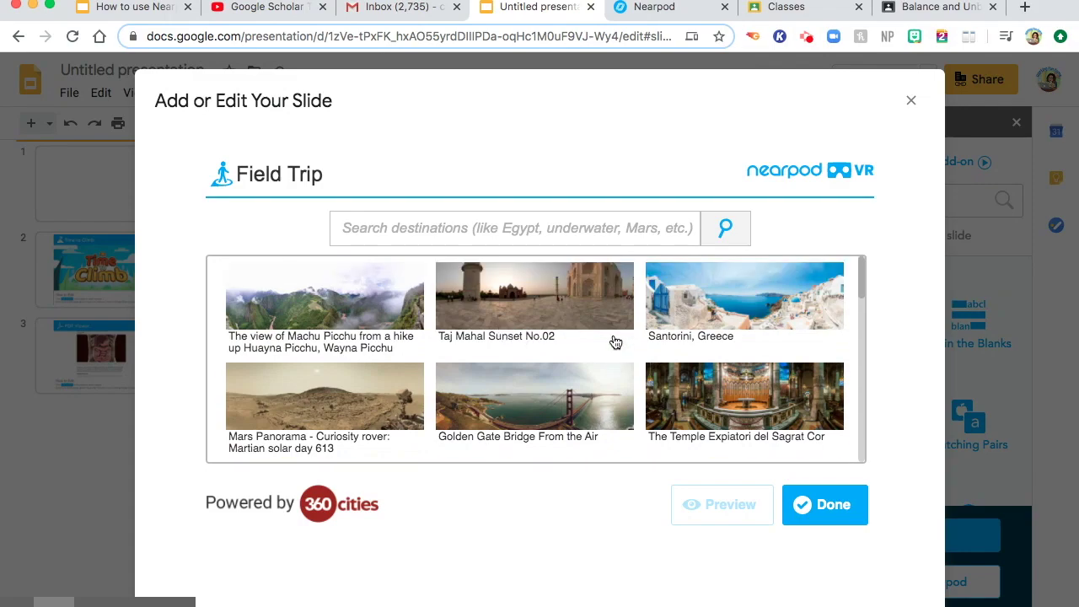
pyautogui.click(696, 327)
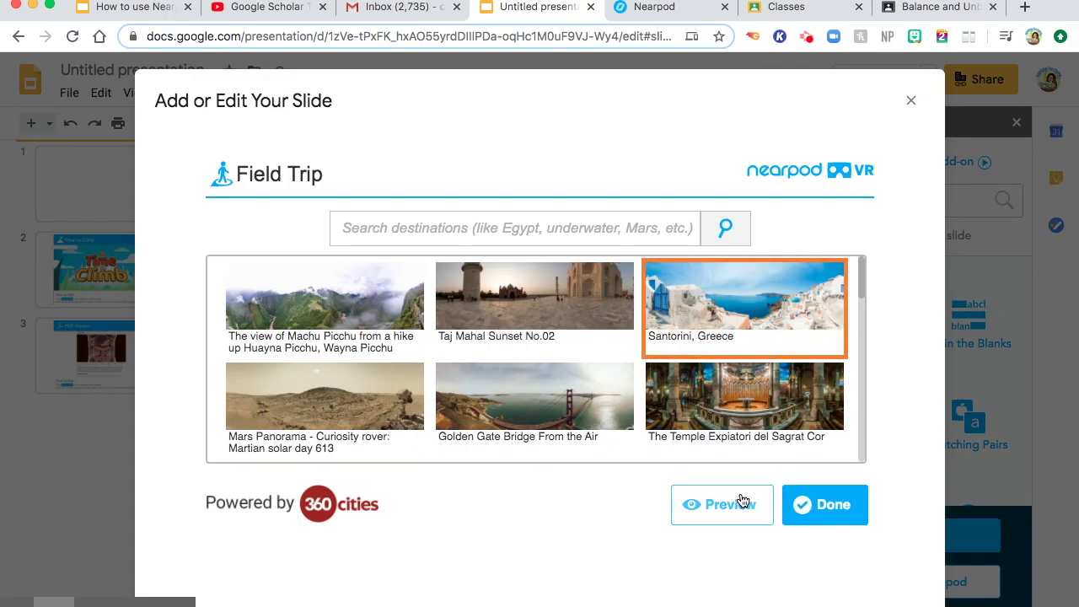
pyautogui.click(831, 508)
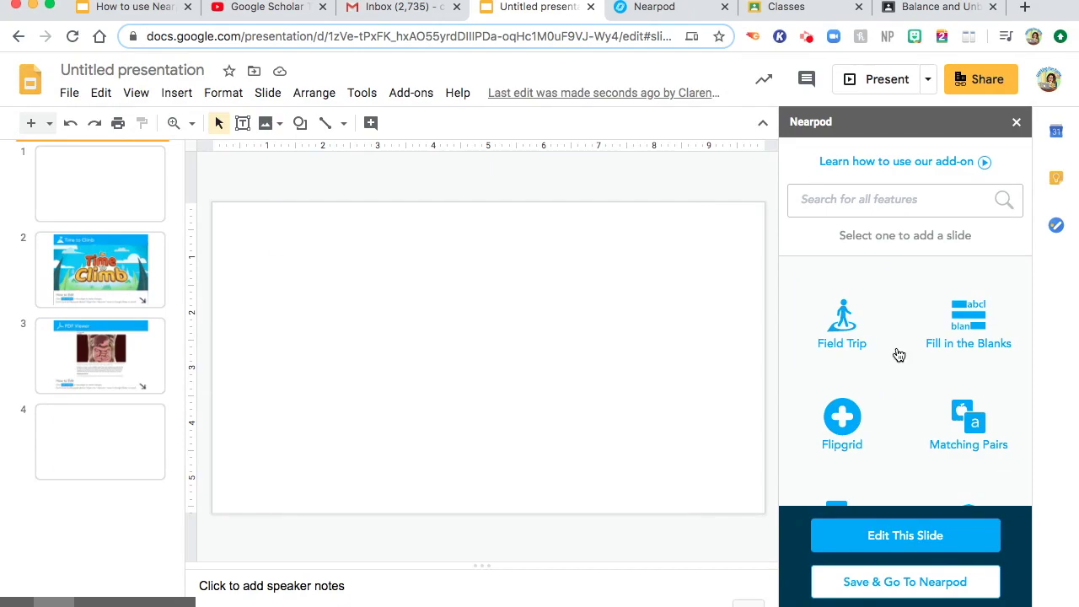
# Step: Start a Fill in the Blanks slide and choose the light blue text style with black serif lettering
pyautogui.scroll(1, 900, 354)
pyautogui.click(963, 363)
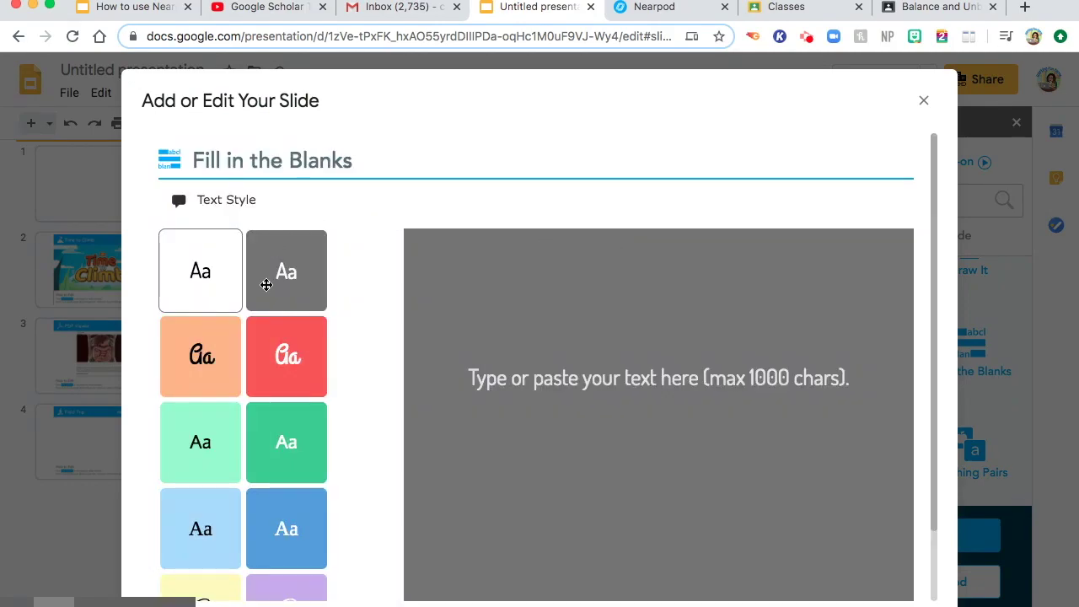
pyautogui.scroll(-2, 261, 351)
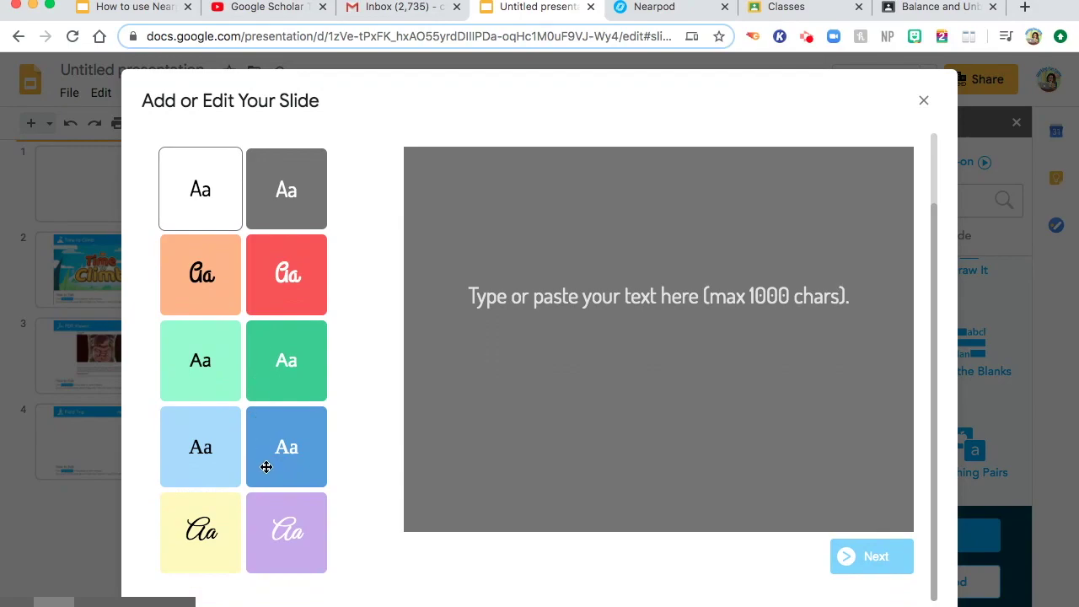
pyautogui.scroll(2, 265, 469)
pyautogui.click(287, 359)
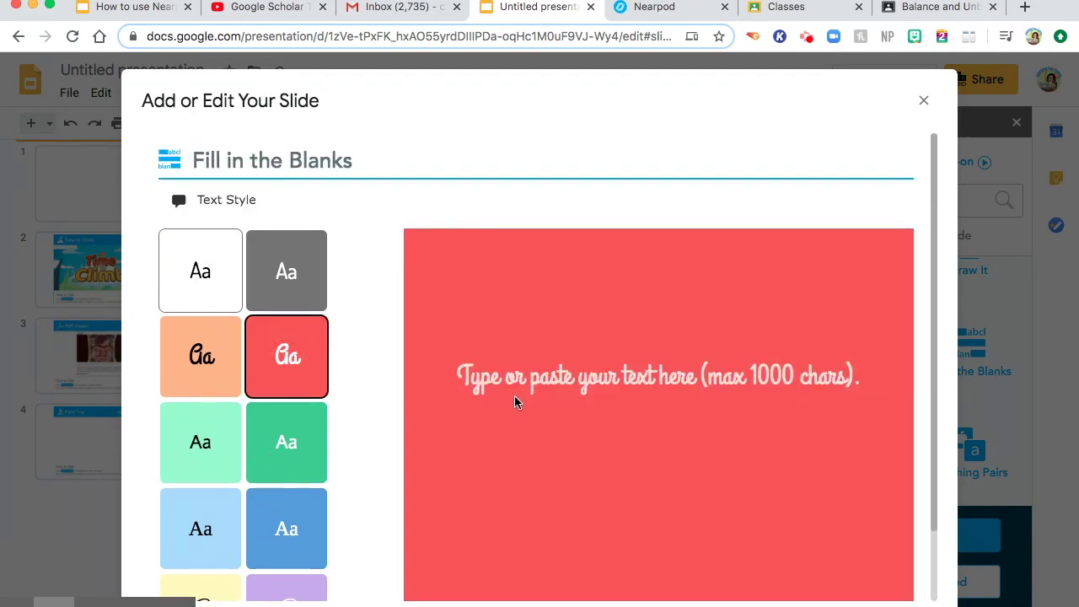
pyautogui.click(283, 285)
pyautogui.click(295, 443)
pyautogui.click(214, 522)
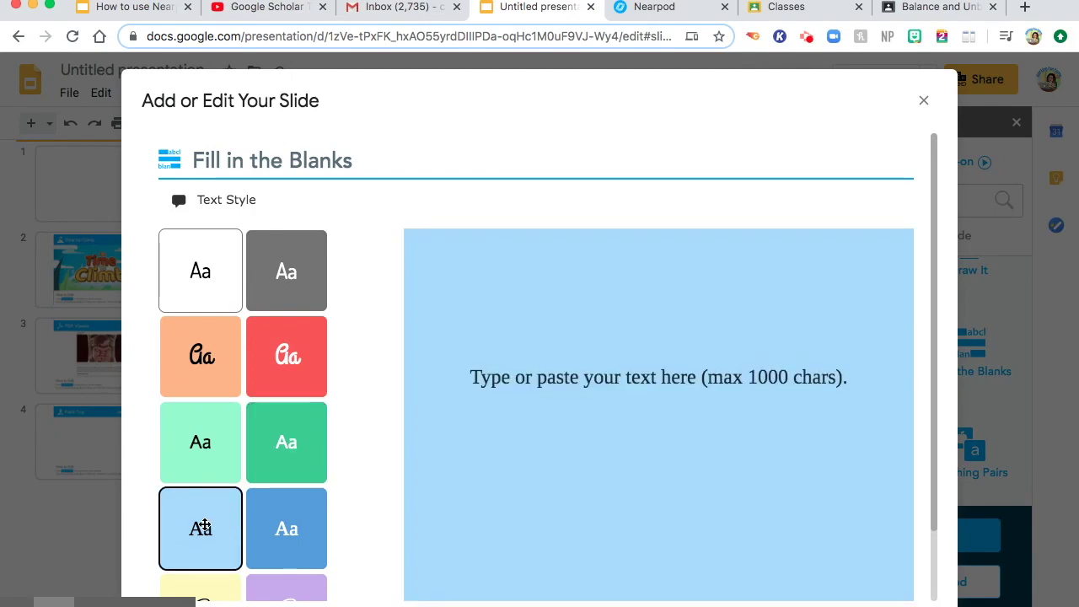
# Step: Enter "Rain, Snow, Sleet and Hail is a form of precipitation." as the activity text and continue to the word bank
pyautogui.click(640, 368)
pyautogui.write('Ra')
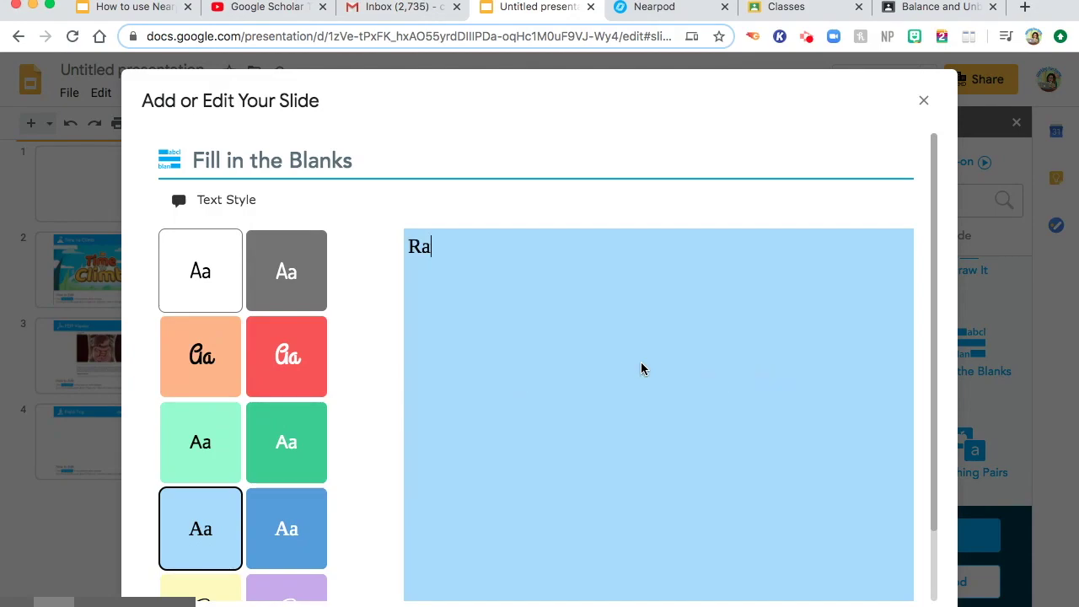
pyautogui.write('in, Snow')
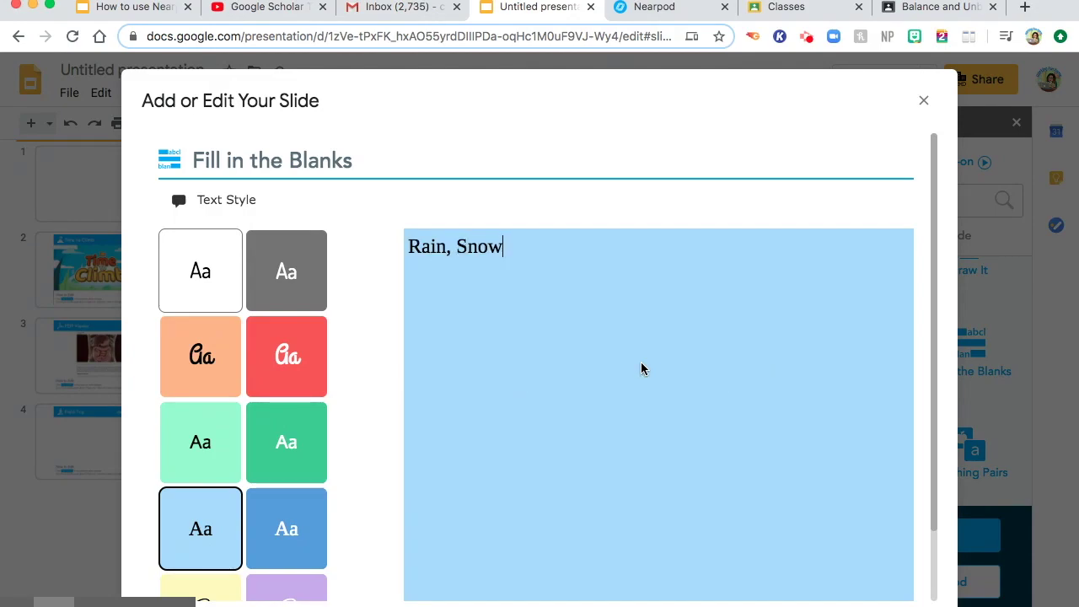
pyautogui.write(', Sleet and Hail i')
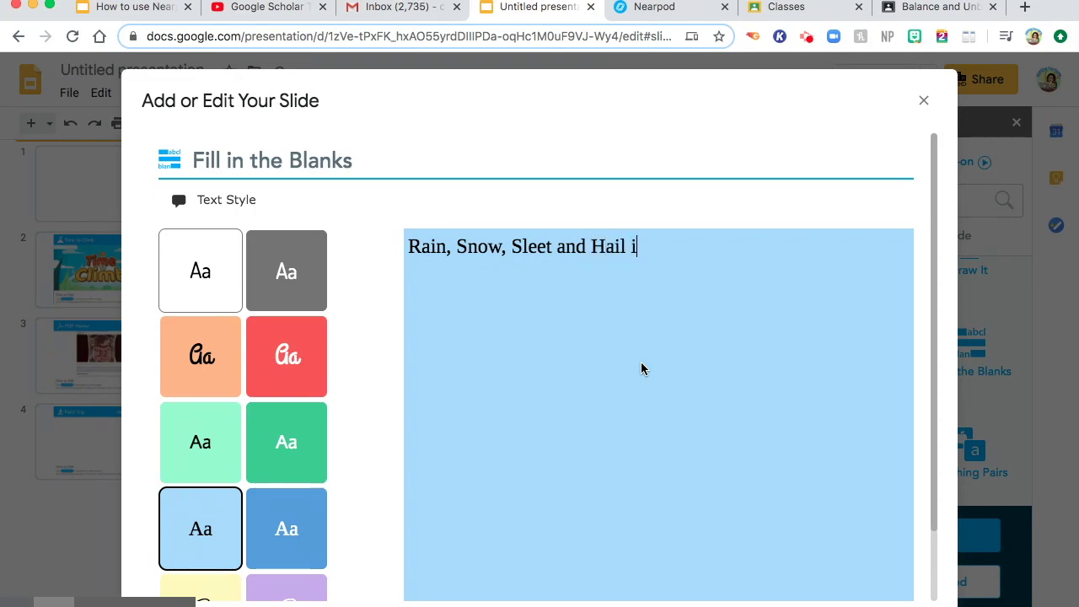
pyautogui.write('s a form of precip')
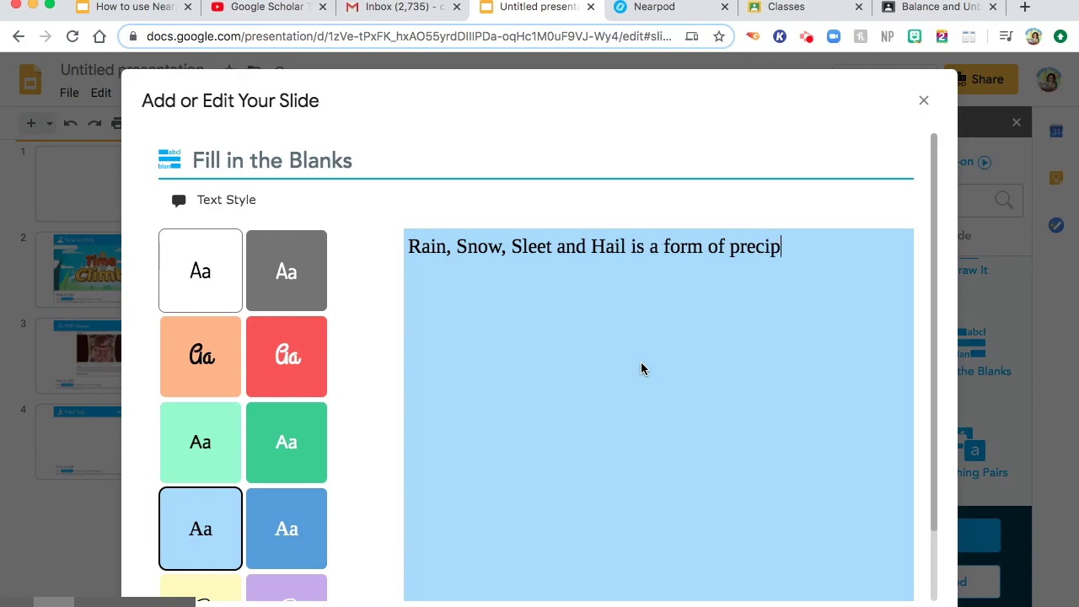
pyautogui.write('itation.')
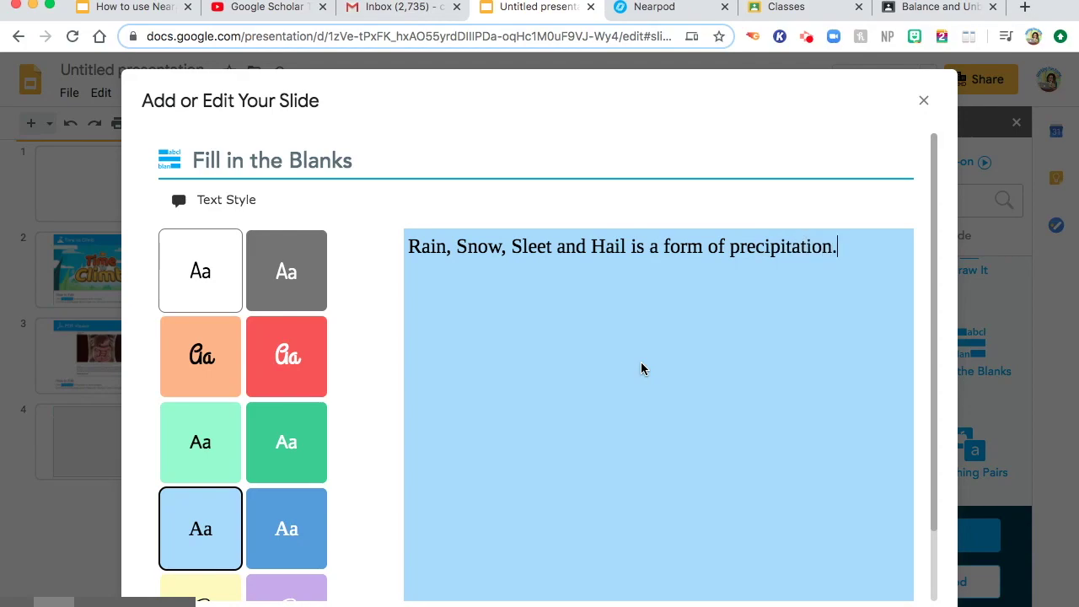
pyautogui.scroll(-2, 705, 371)
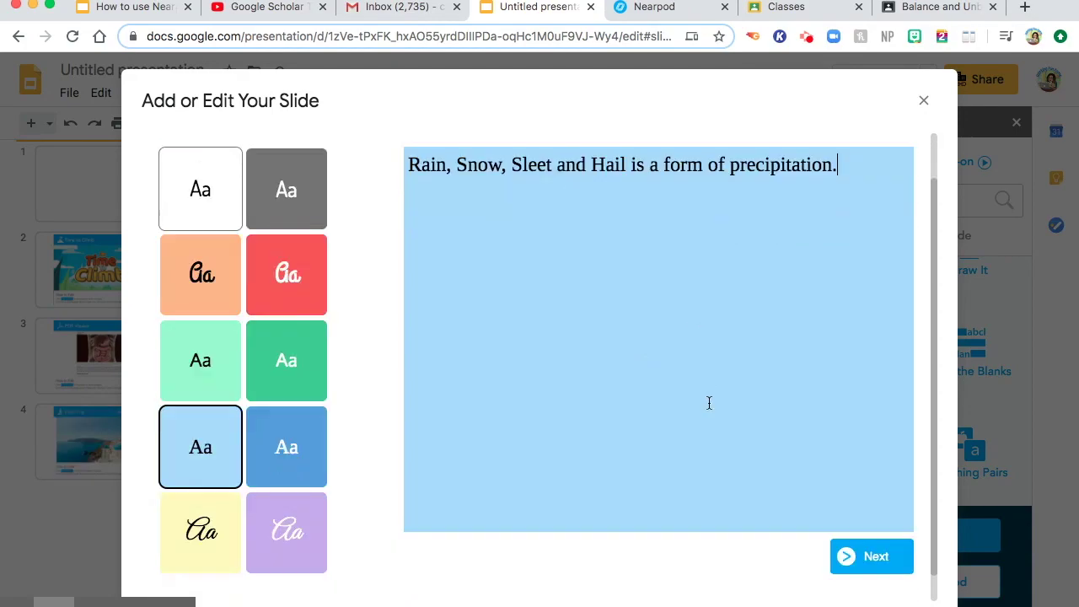
pyautogui.click(838, 556)
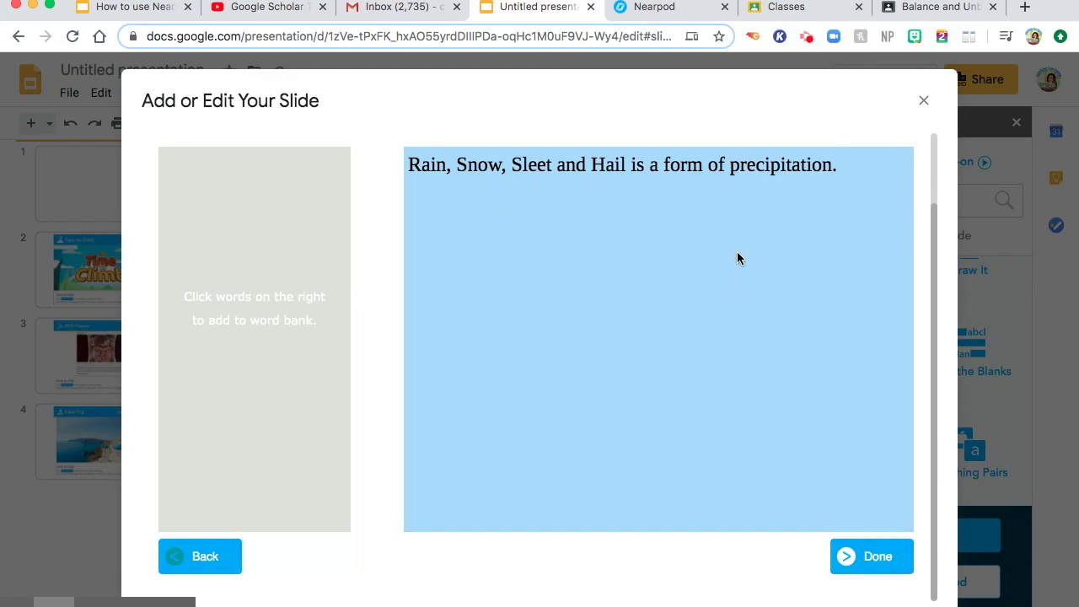
# Step: Make "precipitation." the blank by adding it to the word bank, and save the Fill in the Blanks slide
pyautogui.click(757, 168)
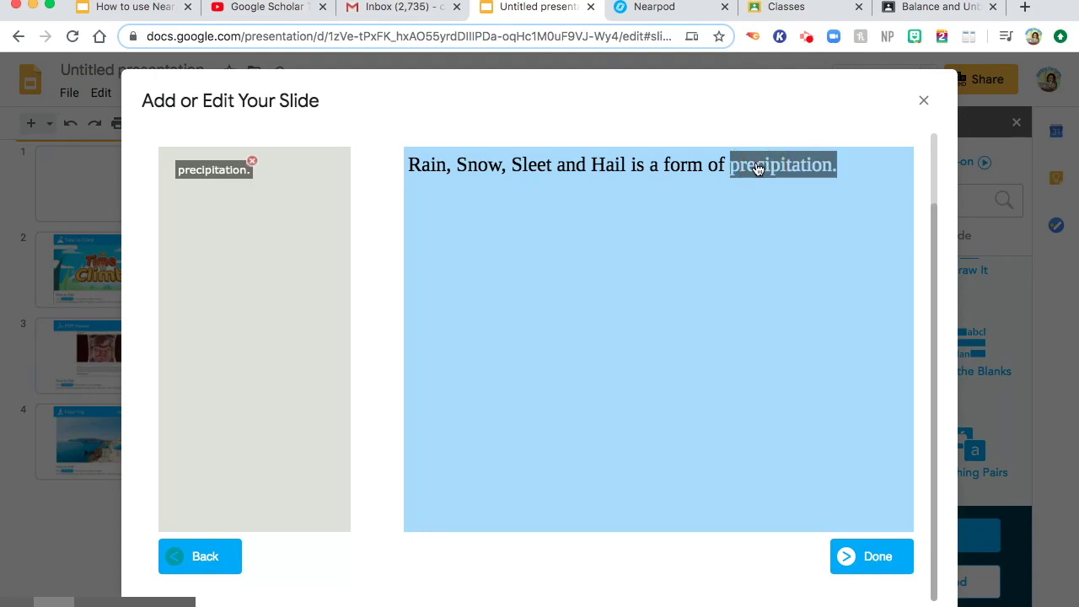
pyautogui.click(843, 558)
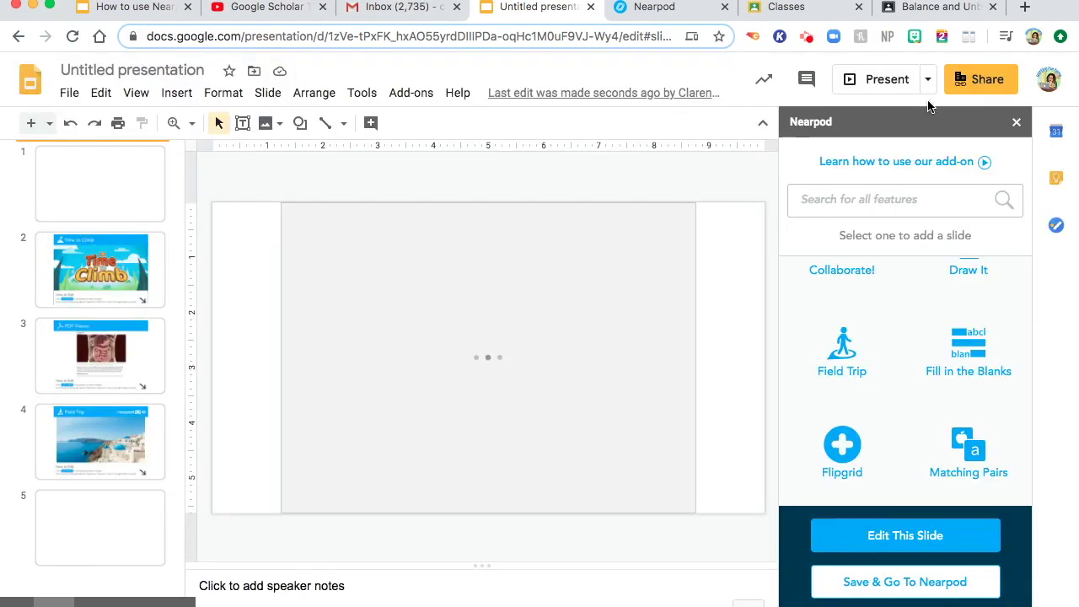
pyautogui.click(925, 103)
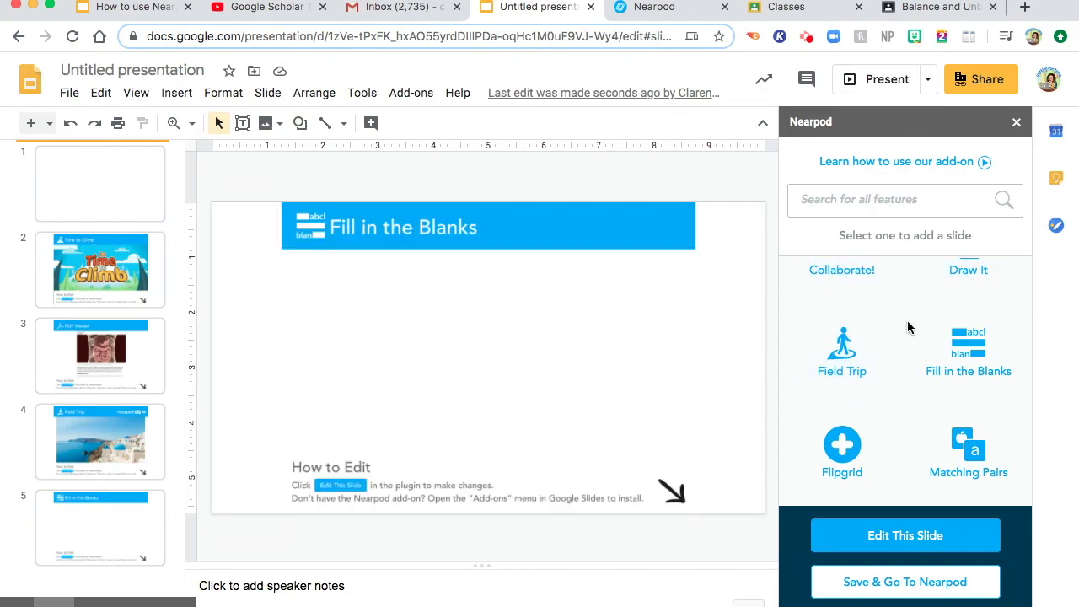
# Step: Save the presentation to Nearpod and open the "Untitled presentation" lesson's preview page from My Library
pyautogui.scroll(2, 907, 320)
pyautogui.click(904, 578)
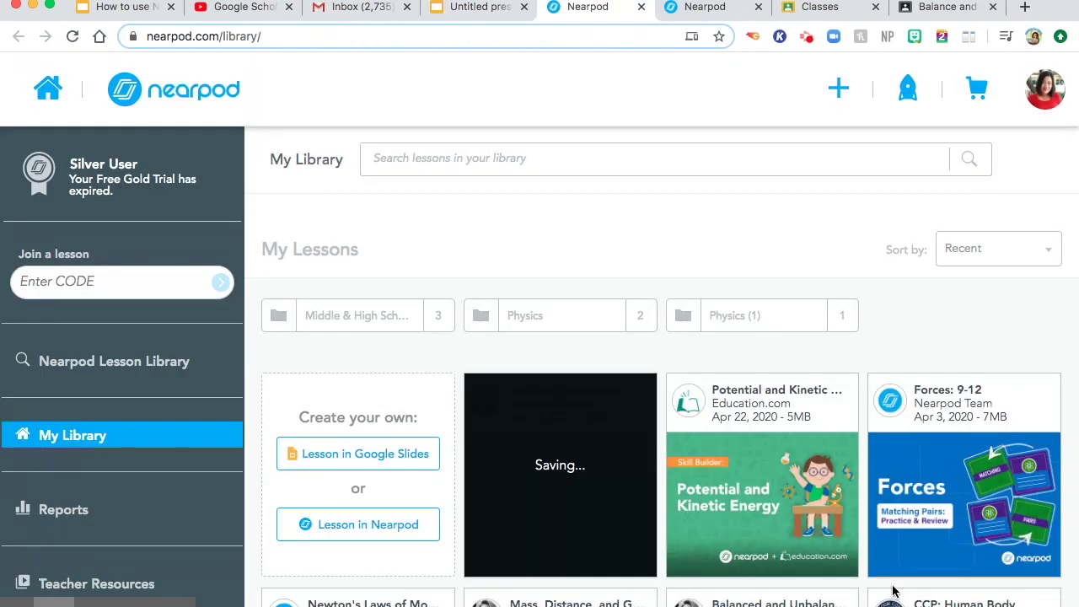
pyautogui.moveTo(773, 532)
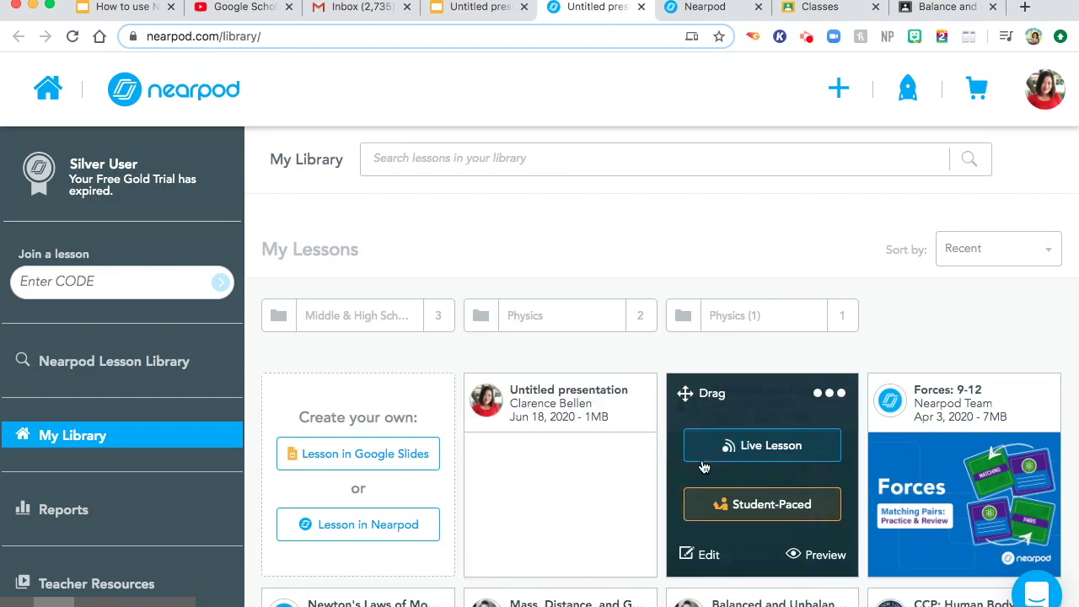
pyautogui.click(622, 558)
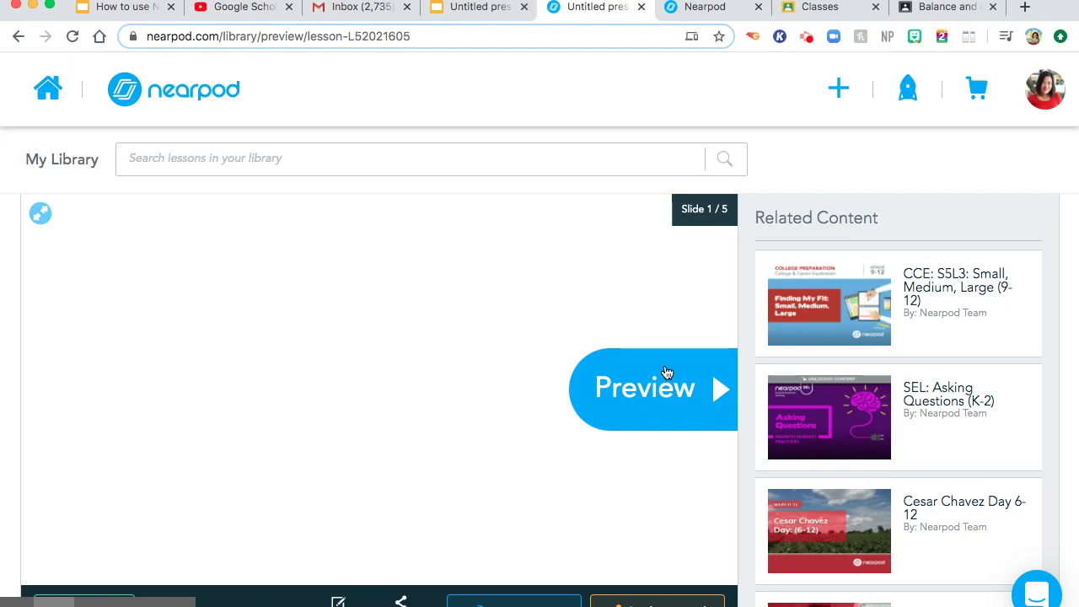
# Step: Preview the Time to Climb question, the full-screen digestive system PDF and the Santorini panorama, looking around the 360-degree view
pyautogui.click(652, 395)
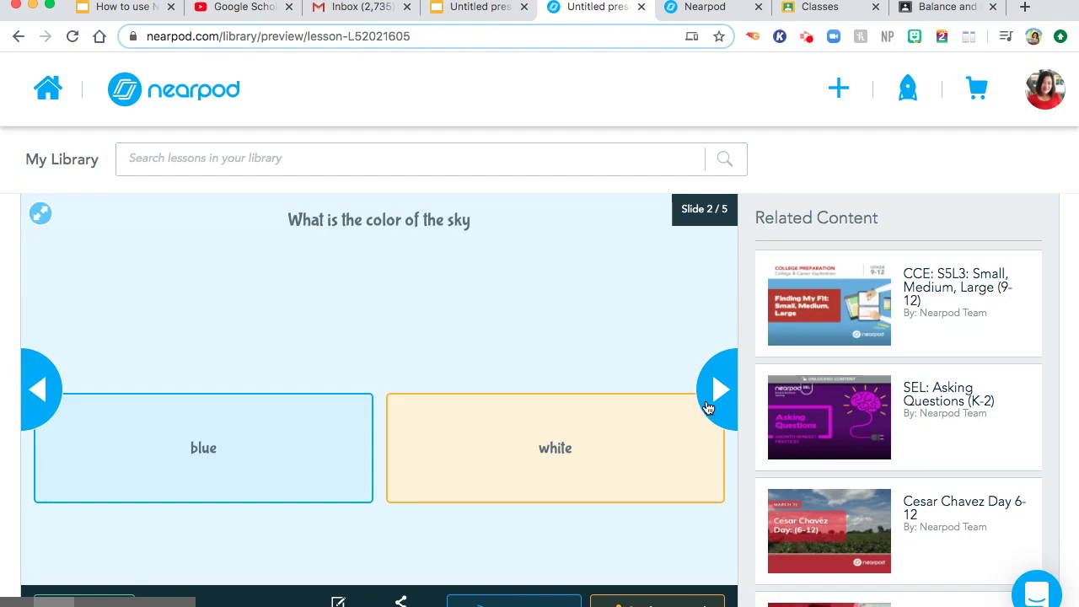
pyautogui.click(710, 405)
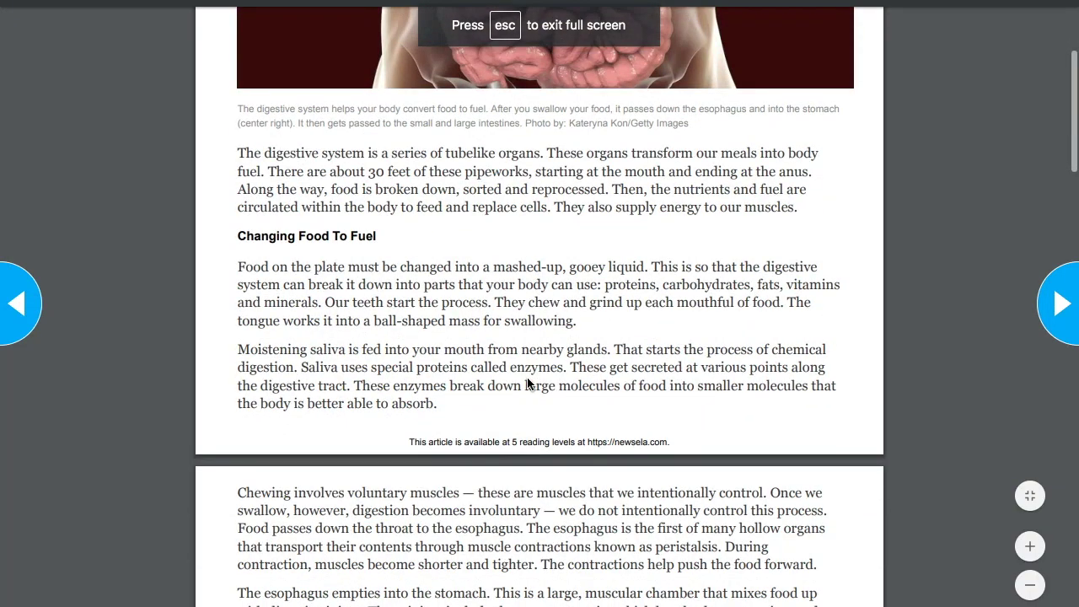
pyautogui.scroll(10, 526, 383)
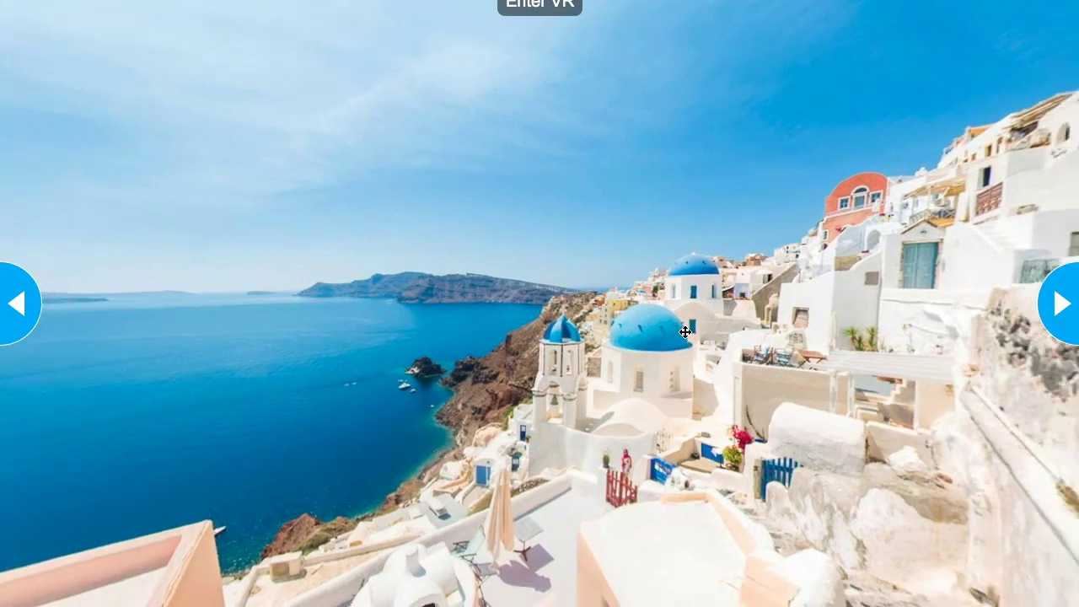
pyautogui.moveTo(728, 350); pyautogui.dragTo(217, 267)
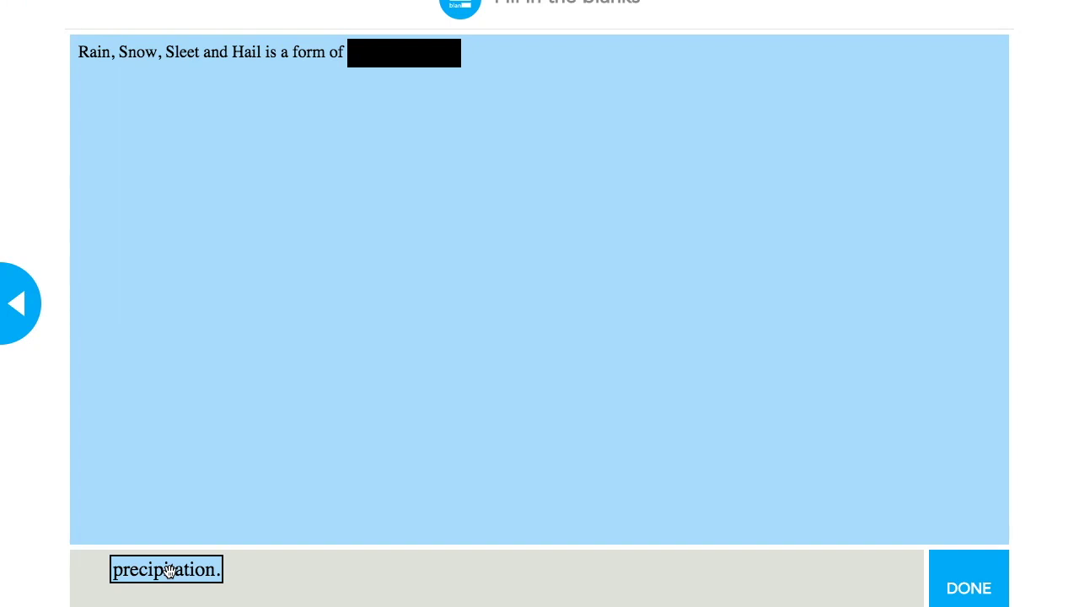
# Step: Fill the blank with "precipitation." in the lesson preview, submit the answer, and exit full screen
pyautogui.moveTo(168, 571); pyautogui.dragTo(353, 84)
pyautogui.moveTo(168, 571); pyautogui.dragTo(402, 53)
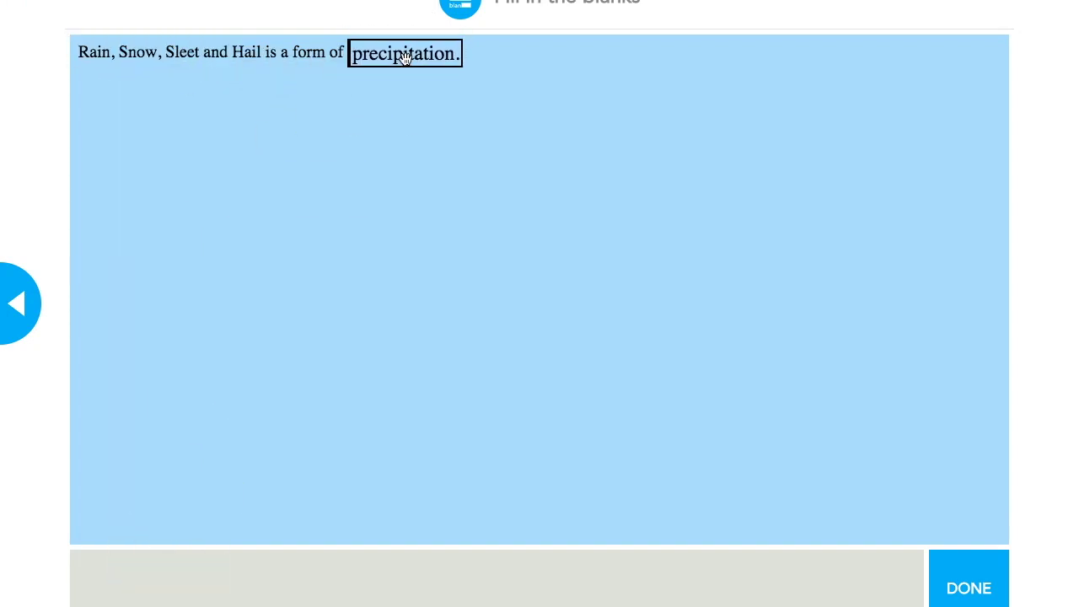
pyautogui.click(946, 592)
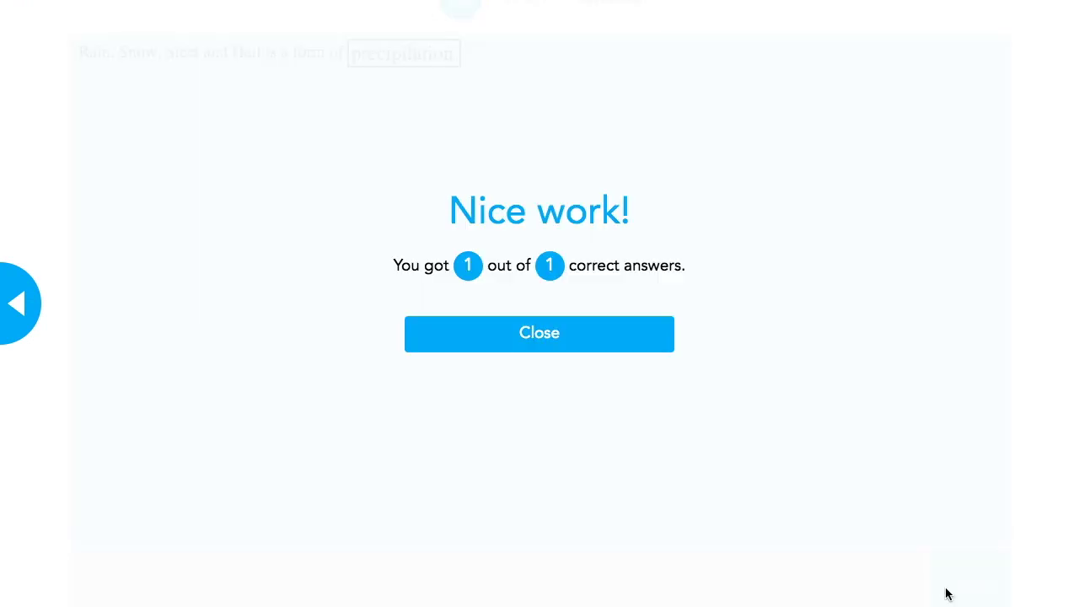
pyautogui.click(570, 336)
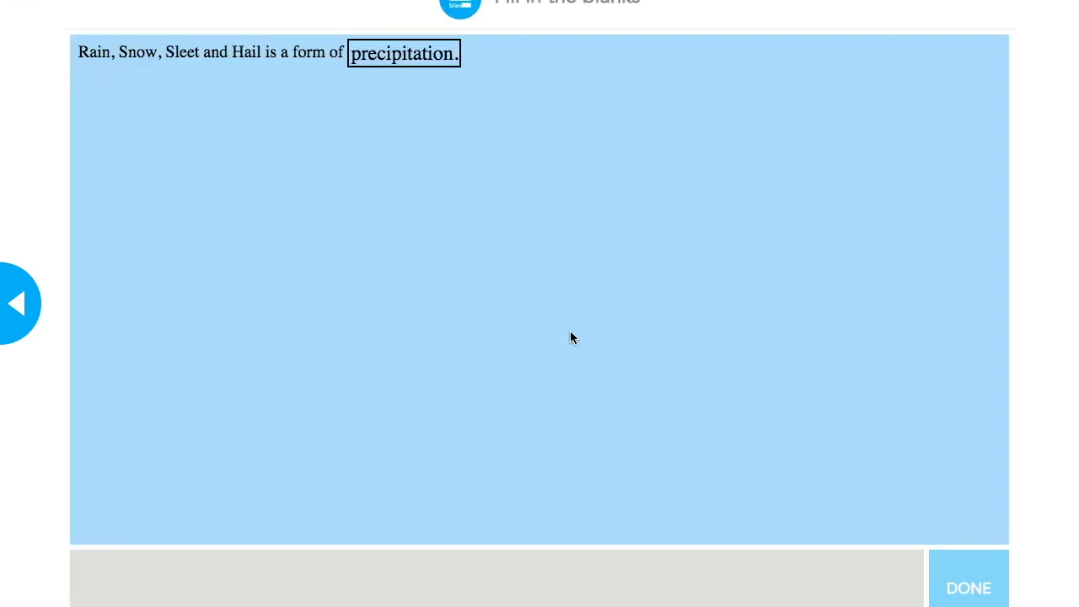
pyautogui.click(19, 35)
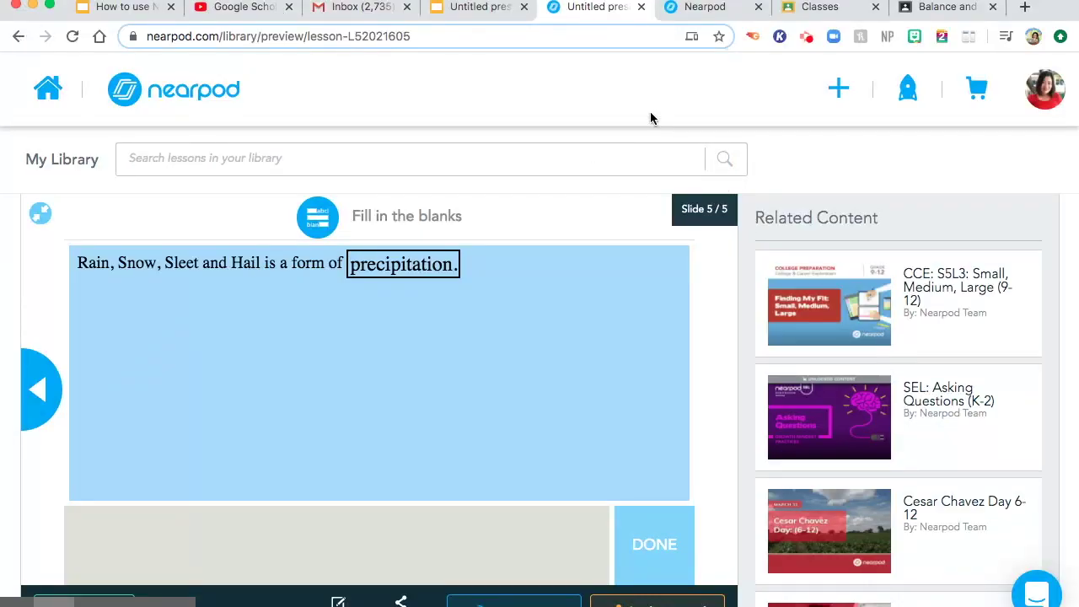
pyautogui.click(805, 42)
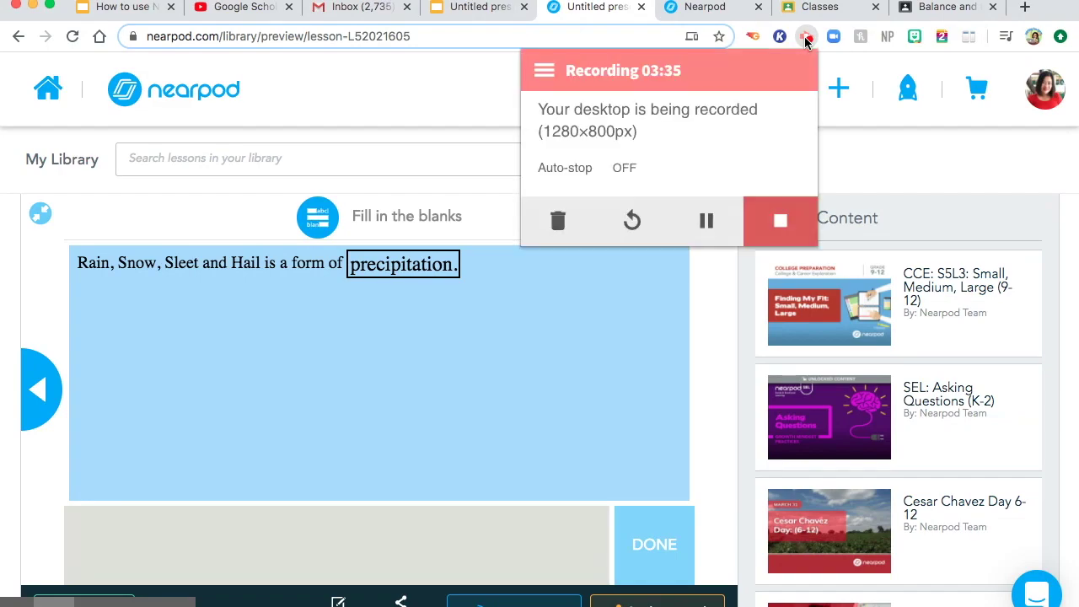